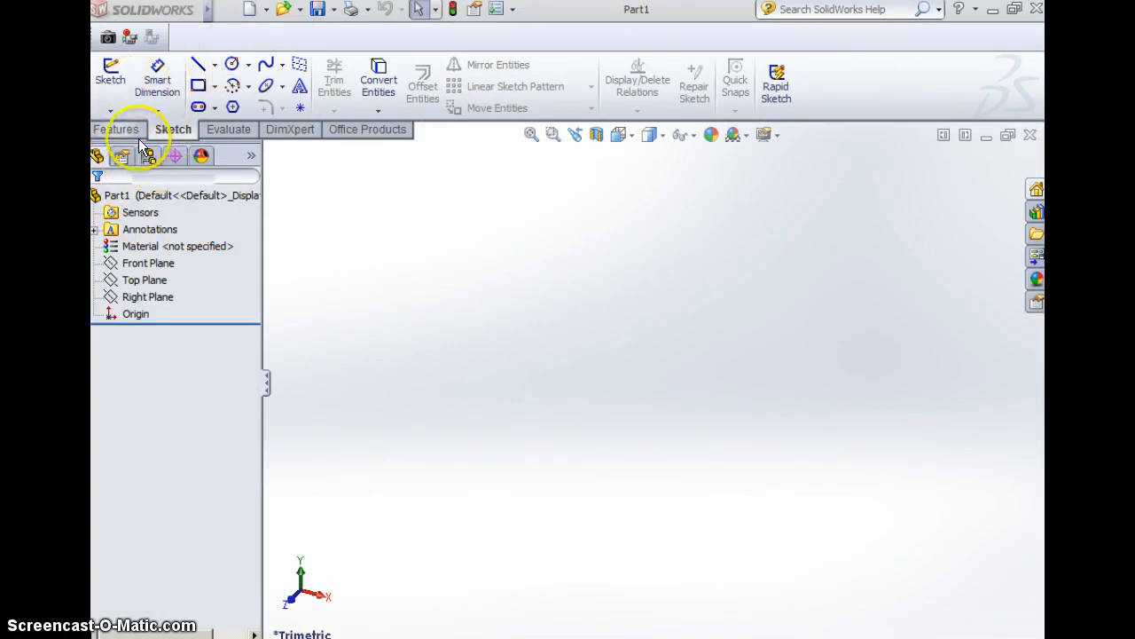
click(116, 128)
click(166, 133)
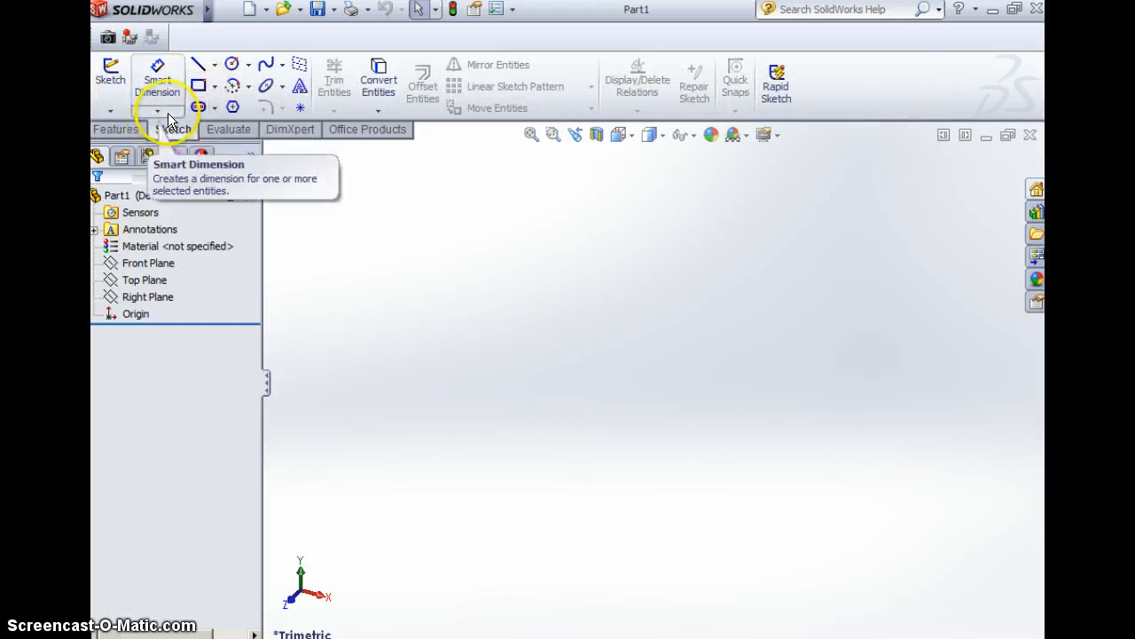
click(144, 131)
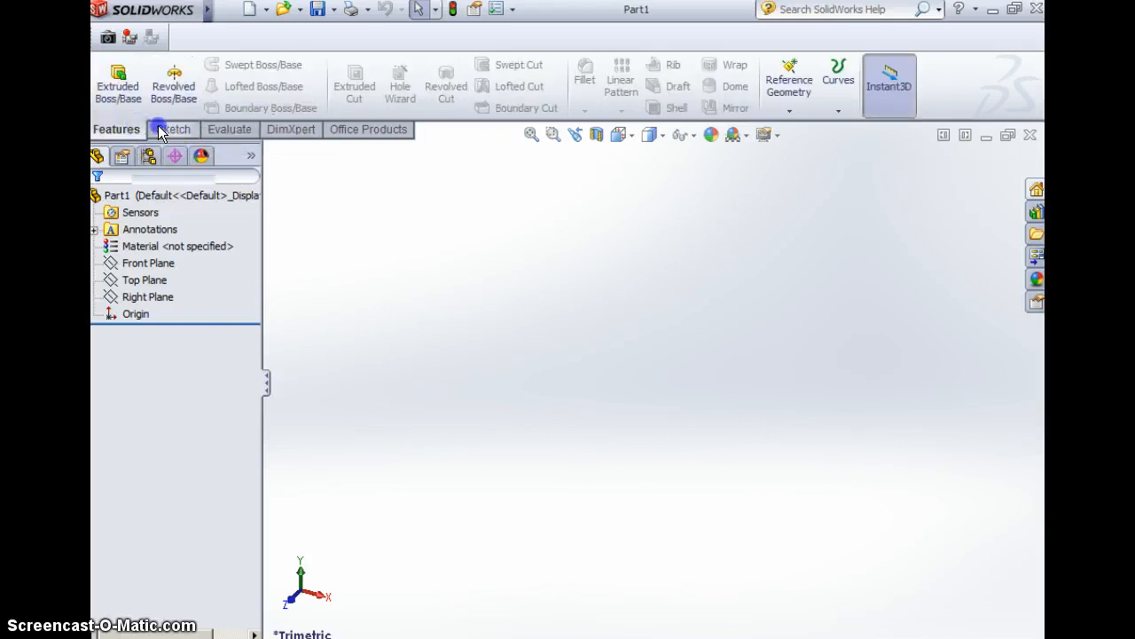
click(160, 130)
click(126, 129)
click(165, 129)
click(128, 129)
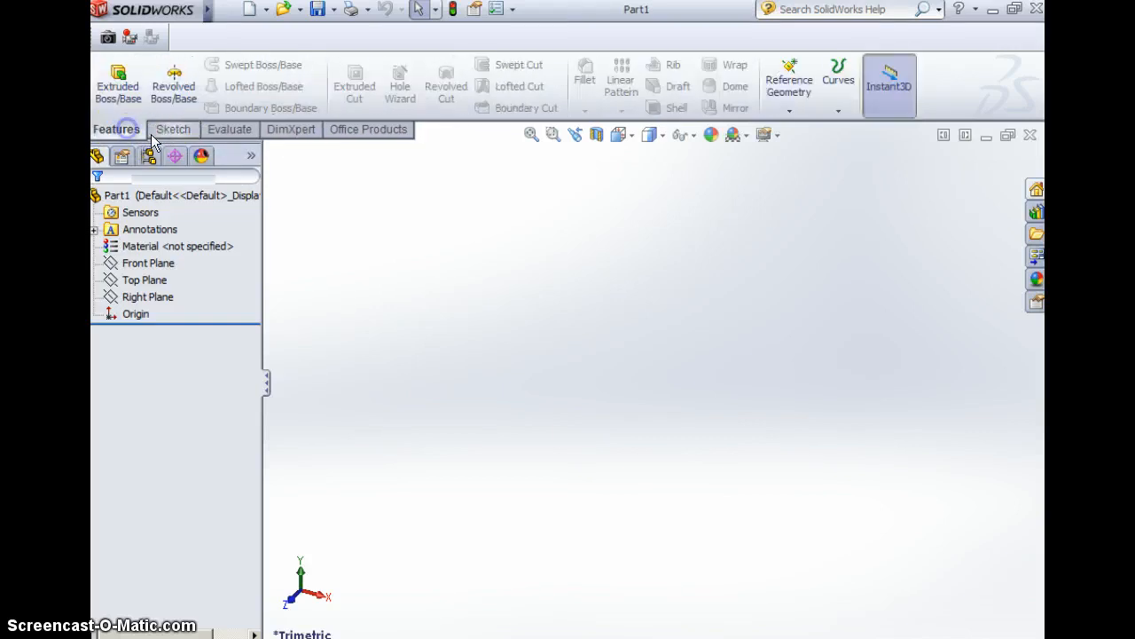
click(161, 133)
click(214, 133)
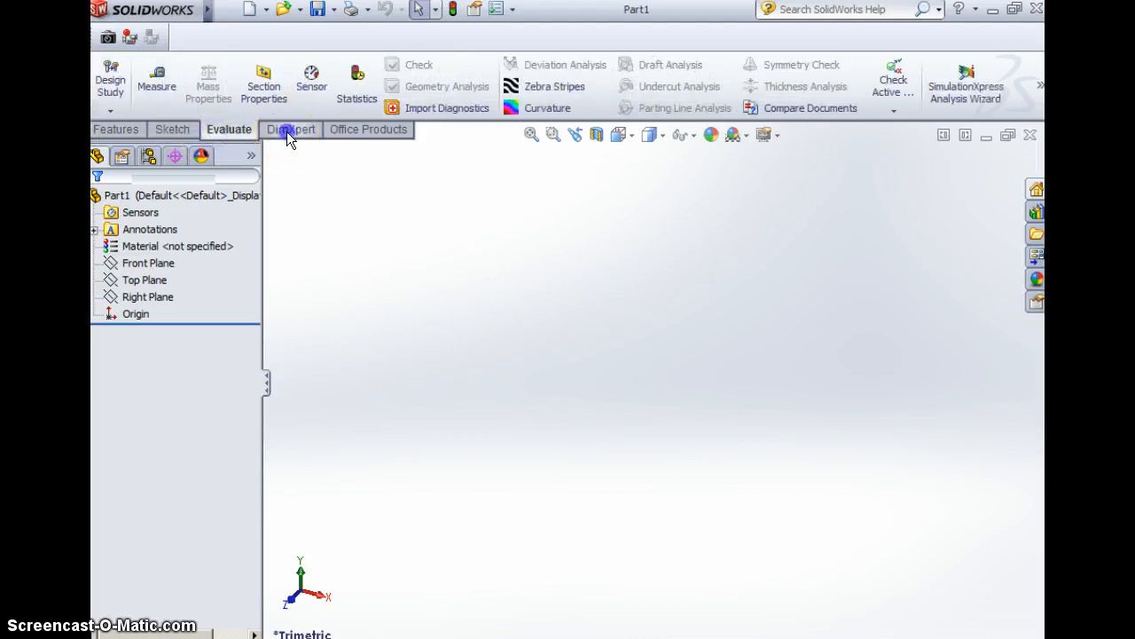
click(287, 131)
Step: Sketch a corner rectangle about 2.60 by 1.57 in on the Front Plane, with its upper-right corner at the origin
click(177, 130)
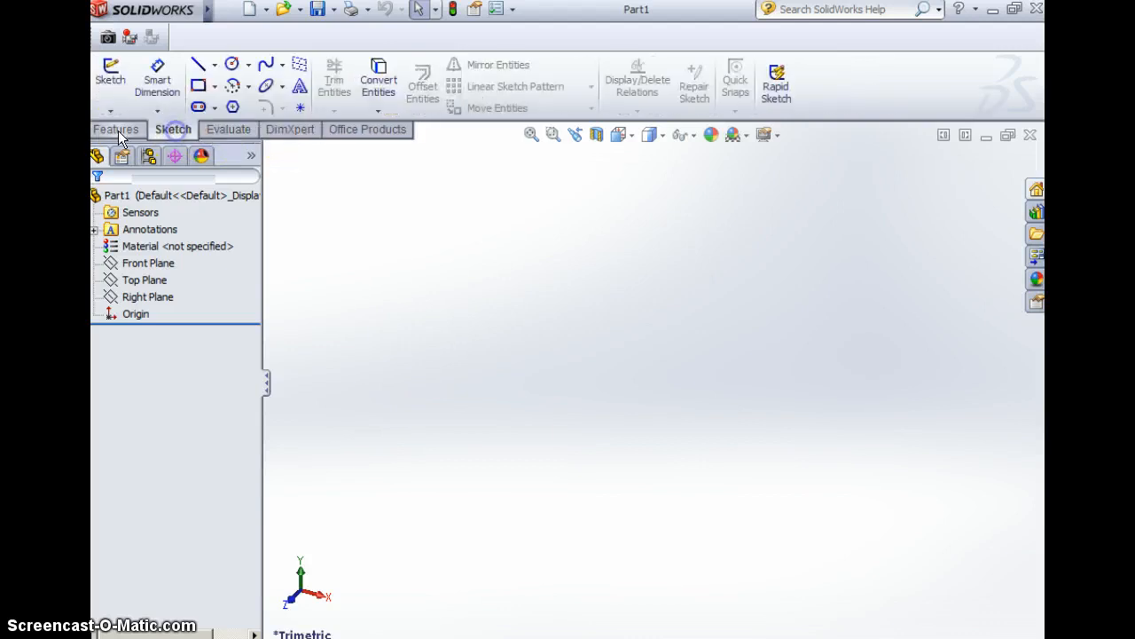
click(197, 85)
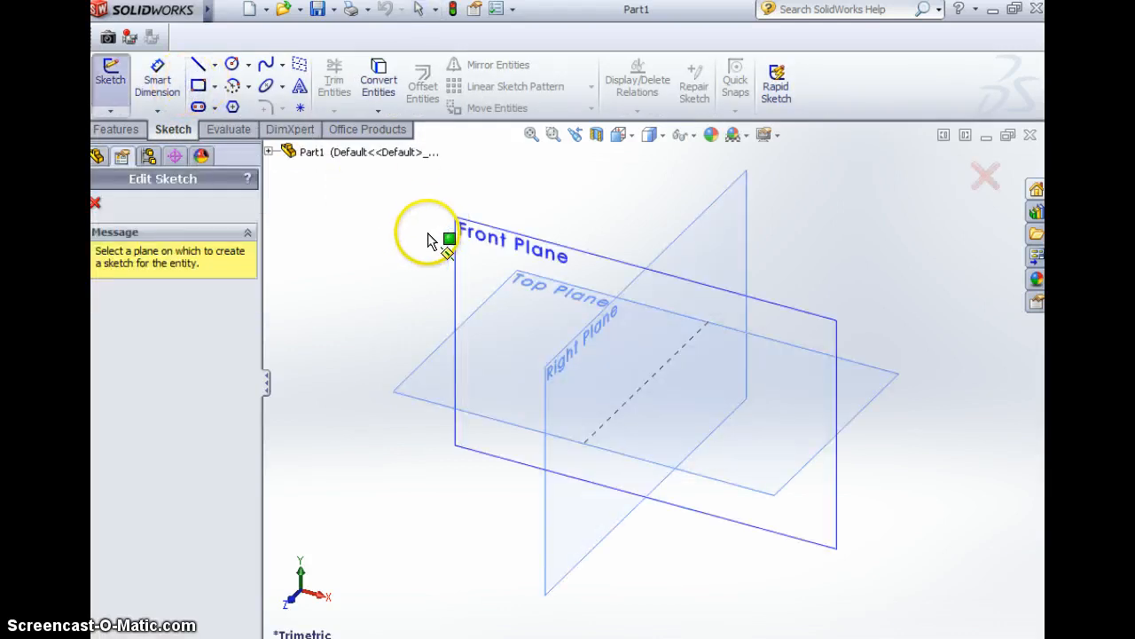
click(466, 223)
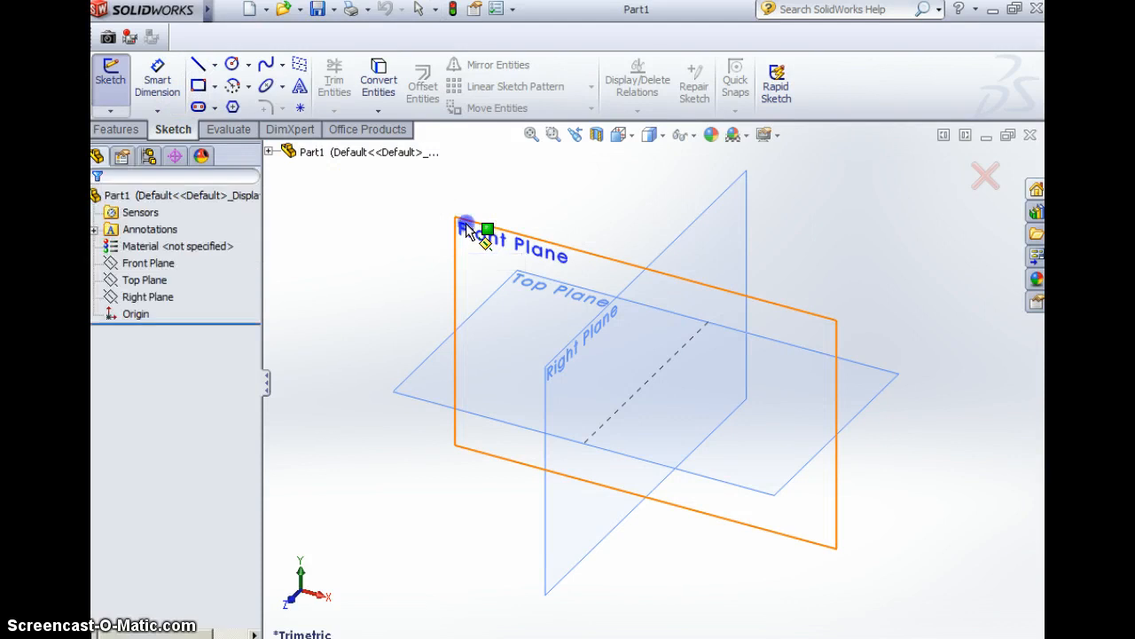
click(620, 135)
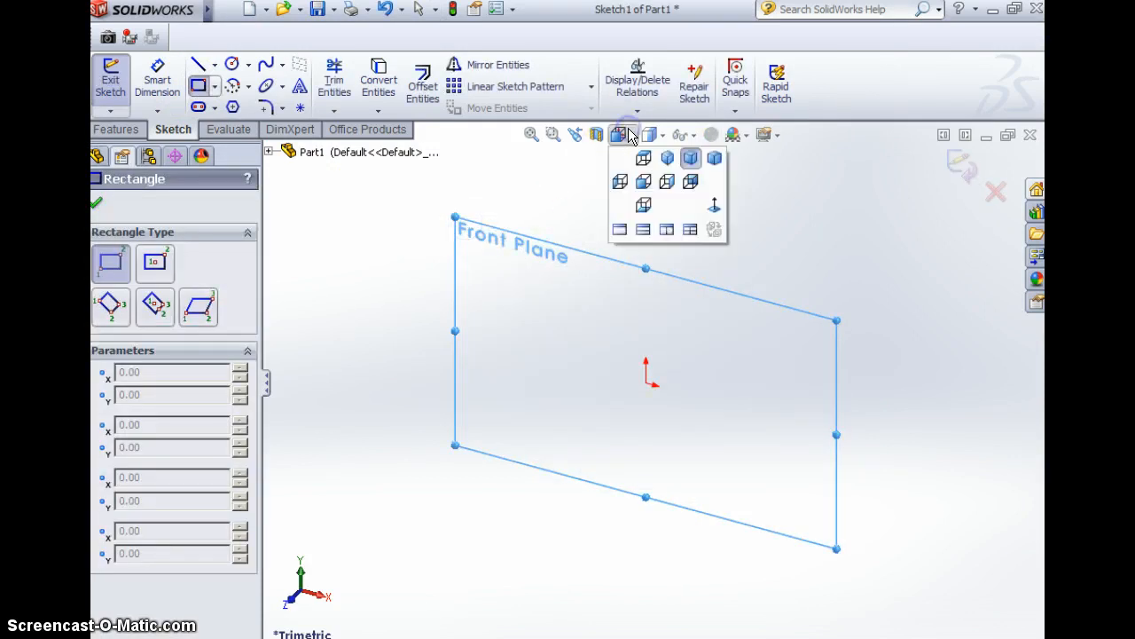
click(646, 183)
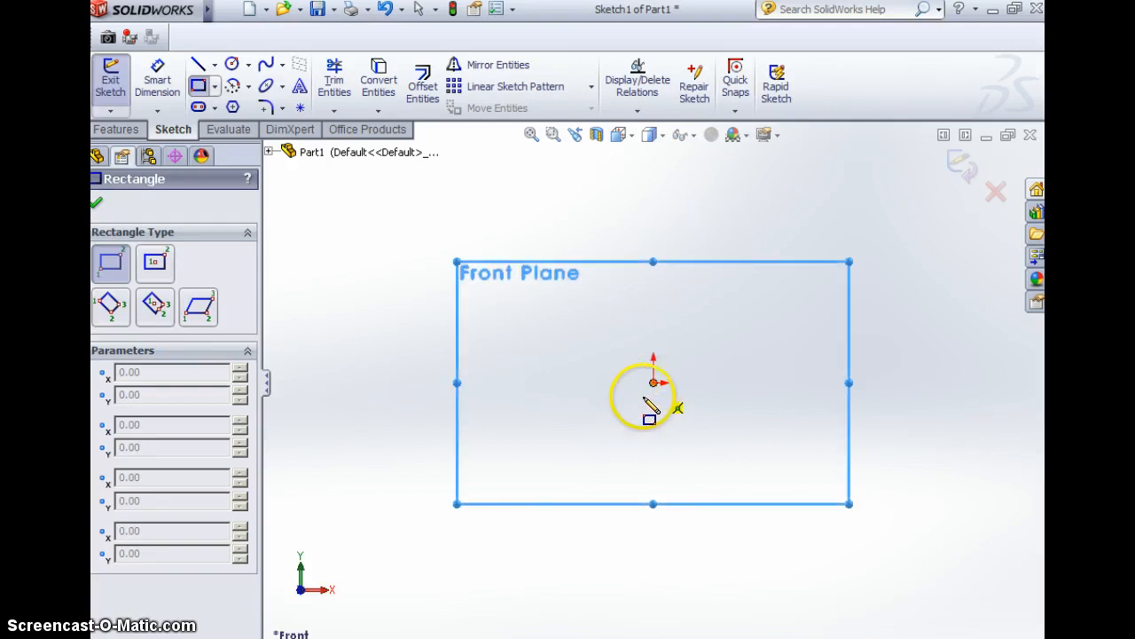
click(653, 383)
click(508, 471)
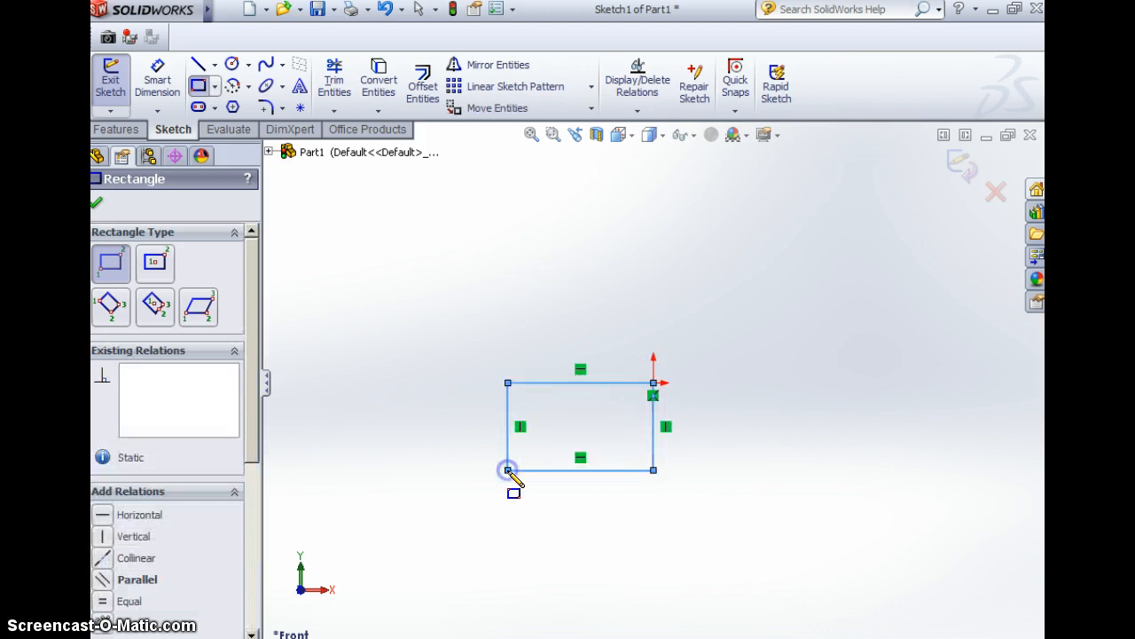
Step: Dimension the rectangle's top edge and set its length to 2.5 in
click(159, 77)
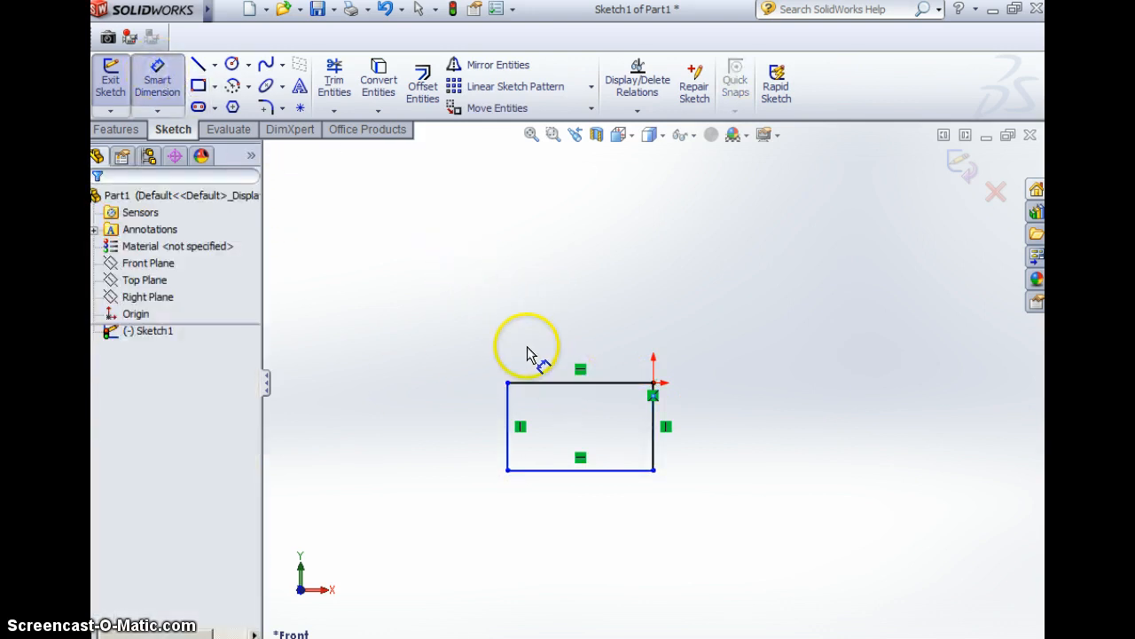
click(551, 389)
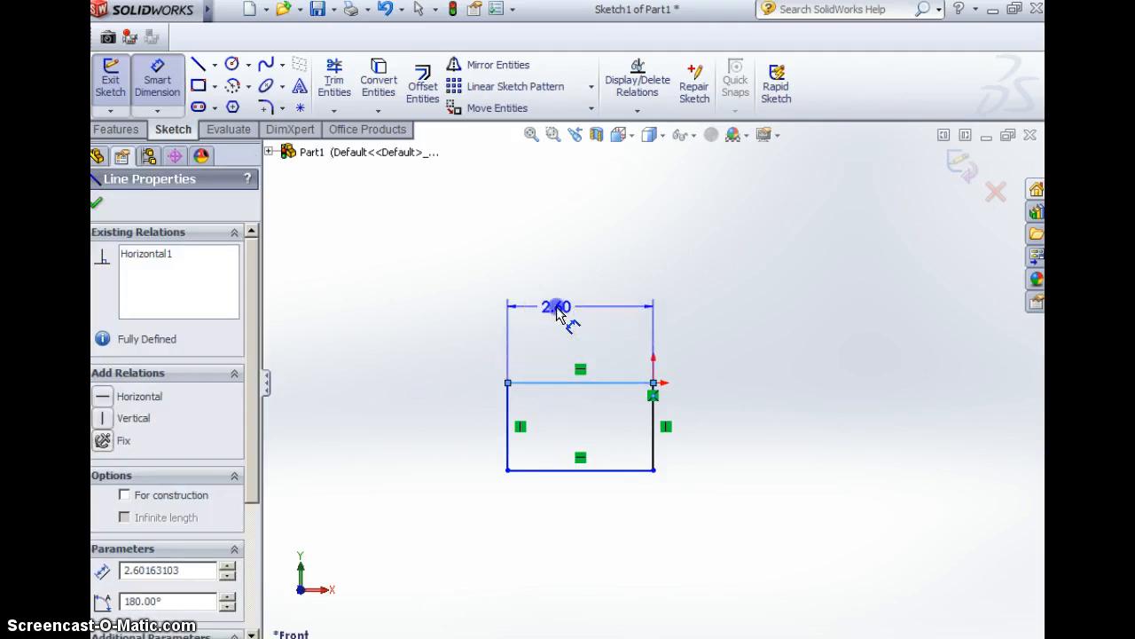
click(559, 310)
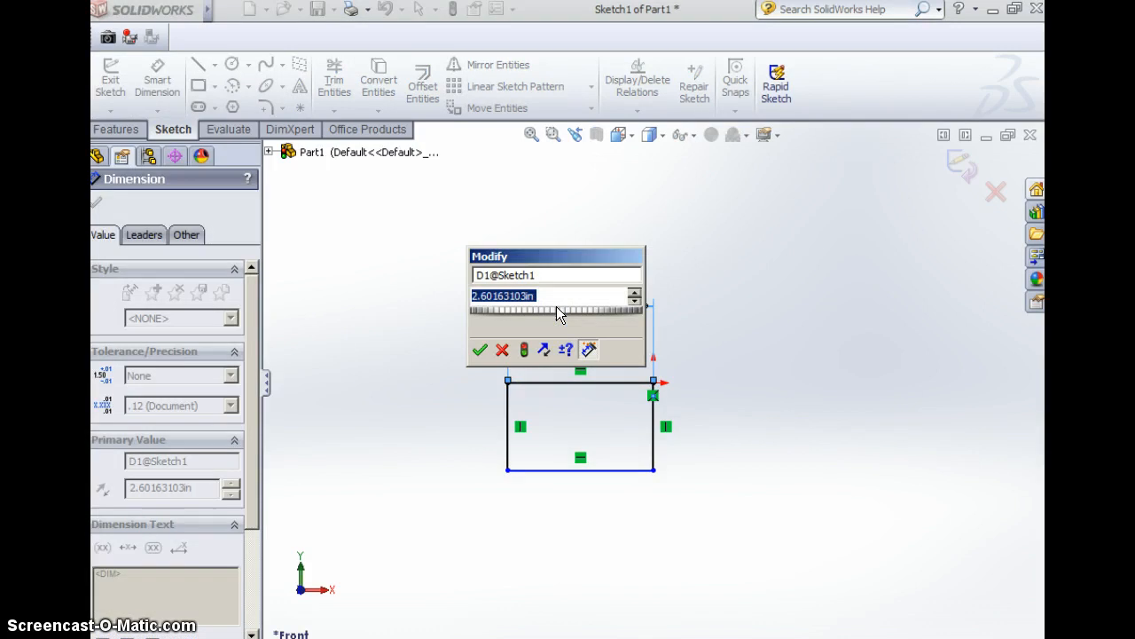
text(2.5)
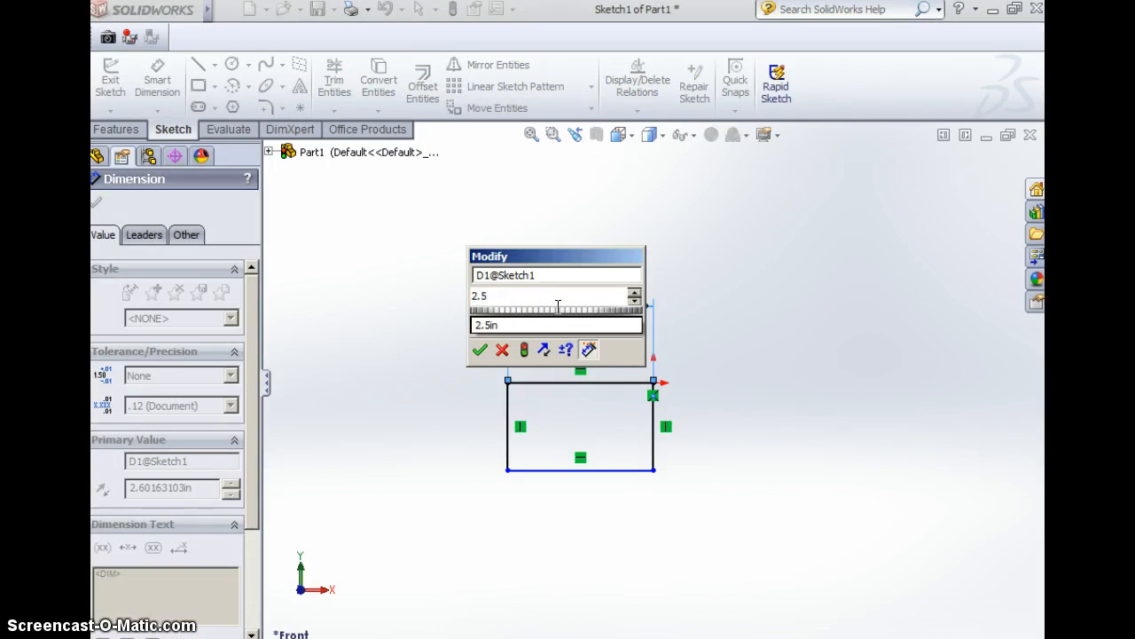
key(Return)
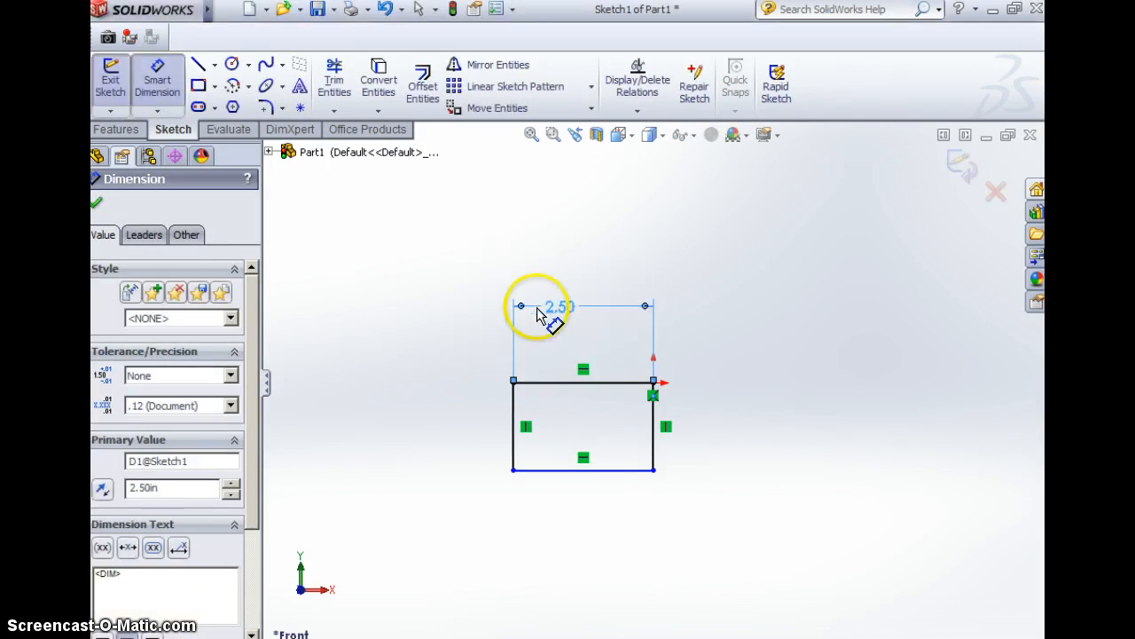
Step: Dimension the rectangle's left edge and set its length to 2.5 in
click(511, 425)
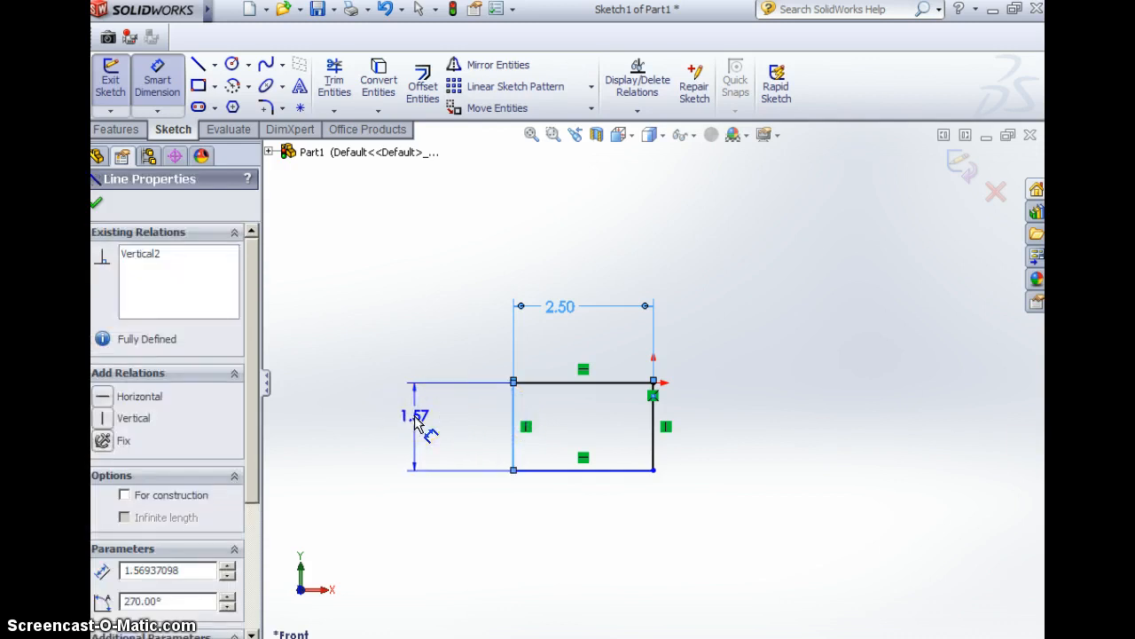
click(416, 422)
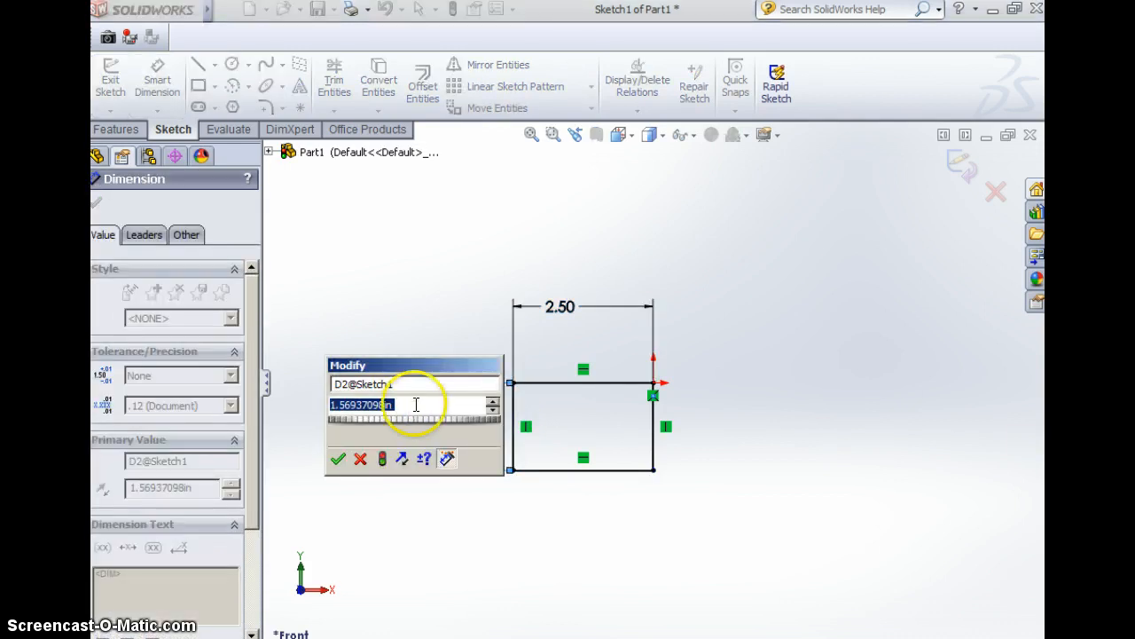
click(416, 400)
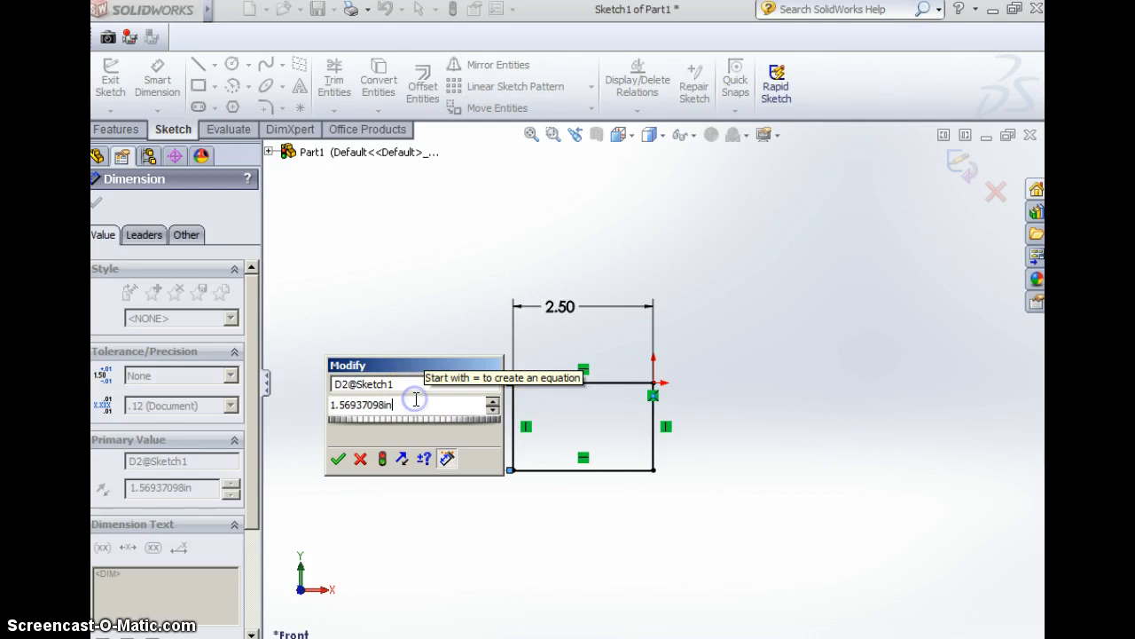
key(BackSpace)
key(BackSpace)
key(BackSpace)
key(BackSpace)
key(BackSpace)
key(BackSpace)
key(BackSpace)
key(BackSpace)
key(BackSpace)
key(BackSpace)
key(BackSpace)
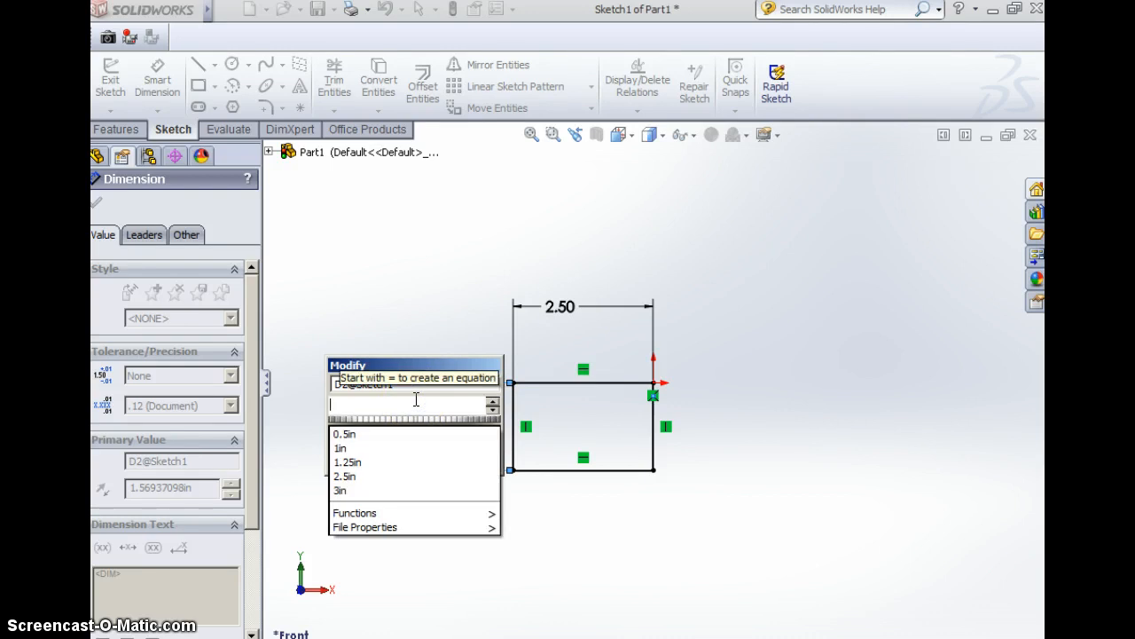
click(355, 476)
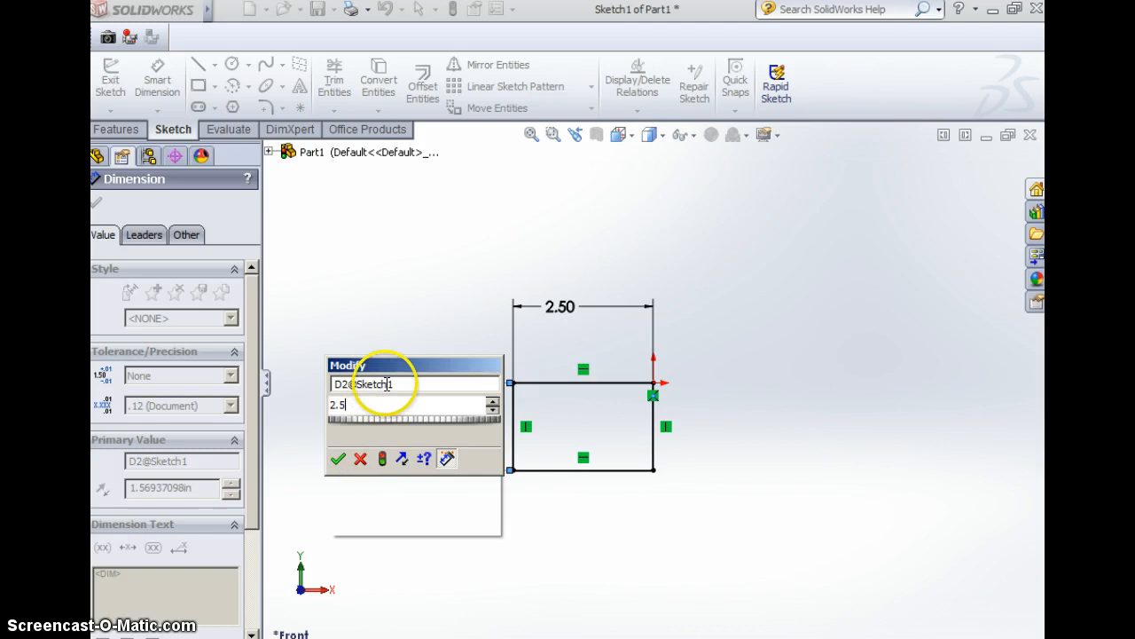
click(339, 459)
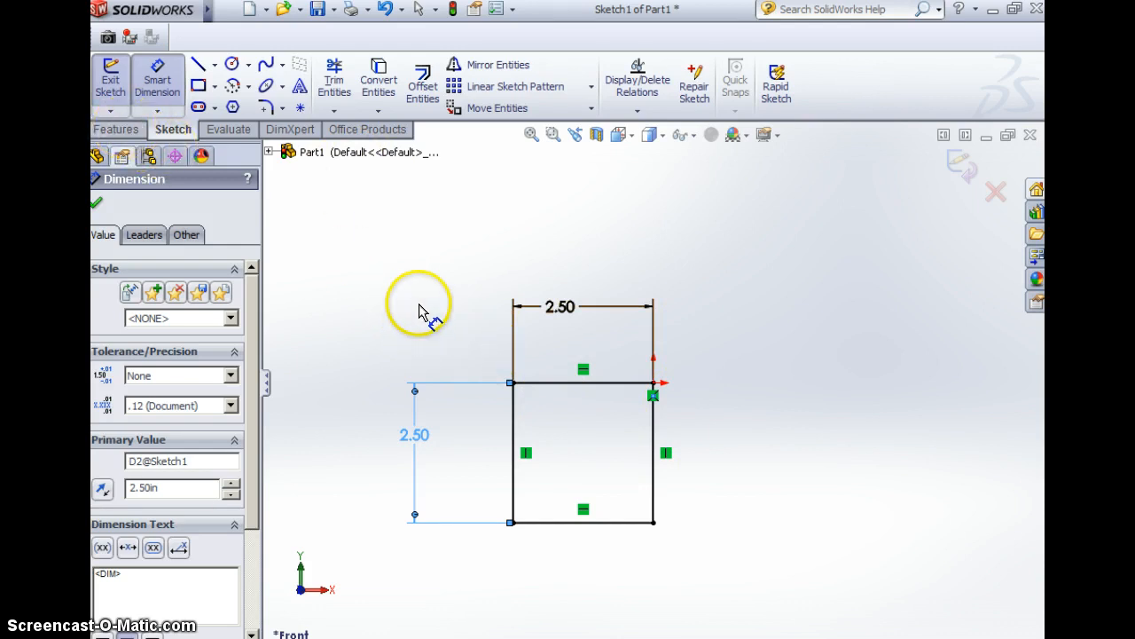
Step: Sketch a circle of about 0.49 in radius inside the square, slightly below and to the right of its middle
click(234, 65)
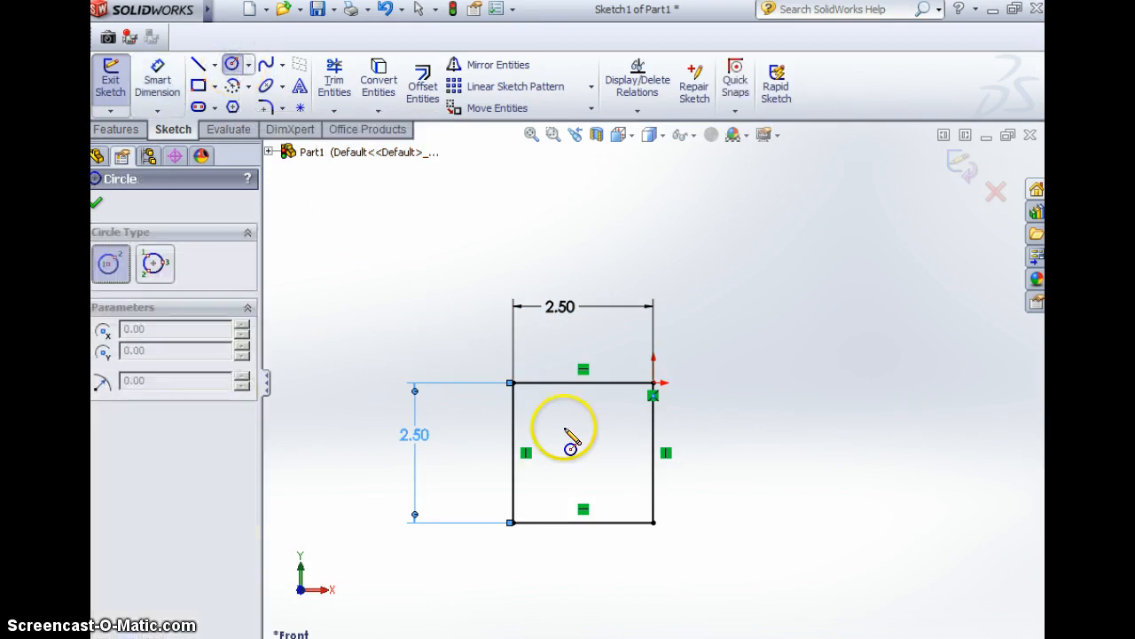
scroll(585, 460, down, 3)
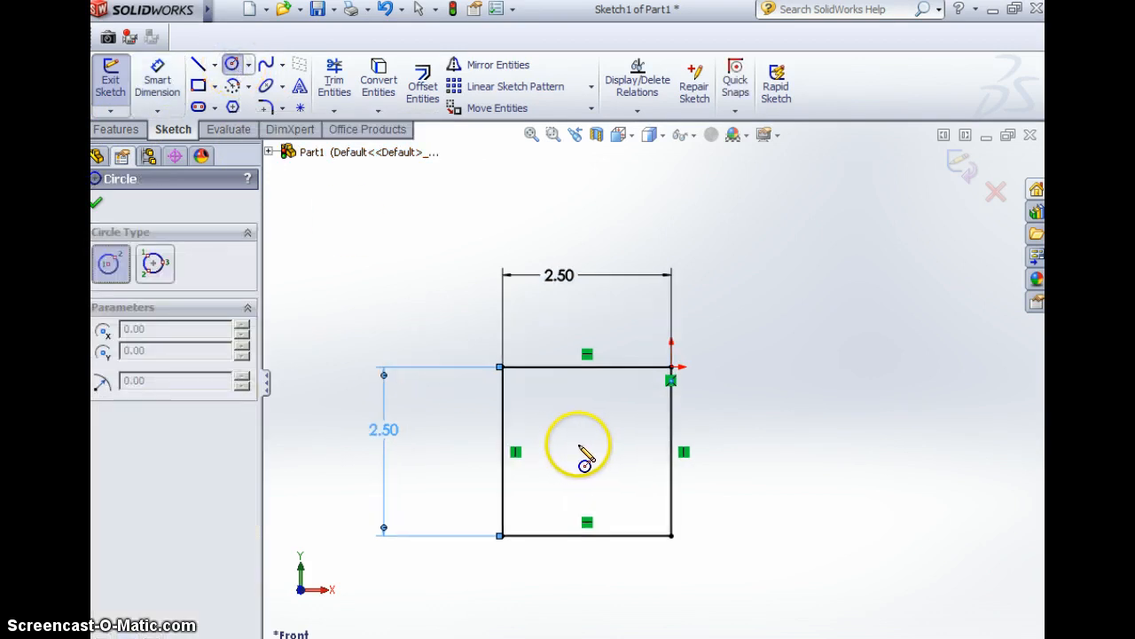
scroll(585, 459, down, 1)
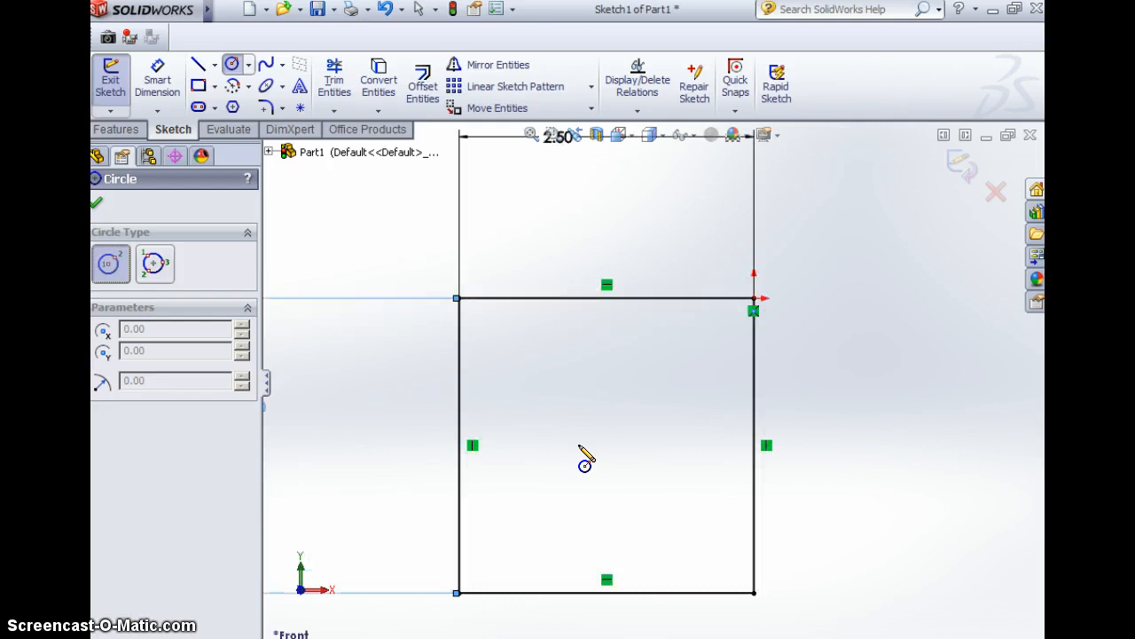
click(656, 460)
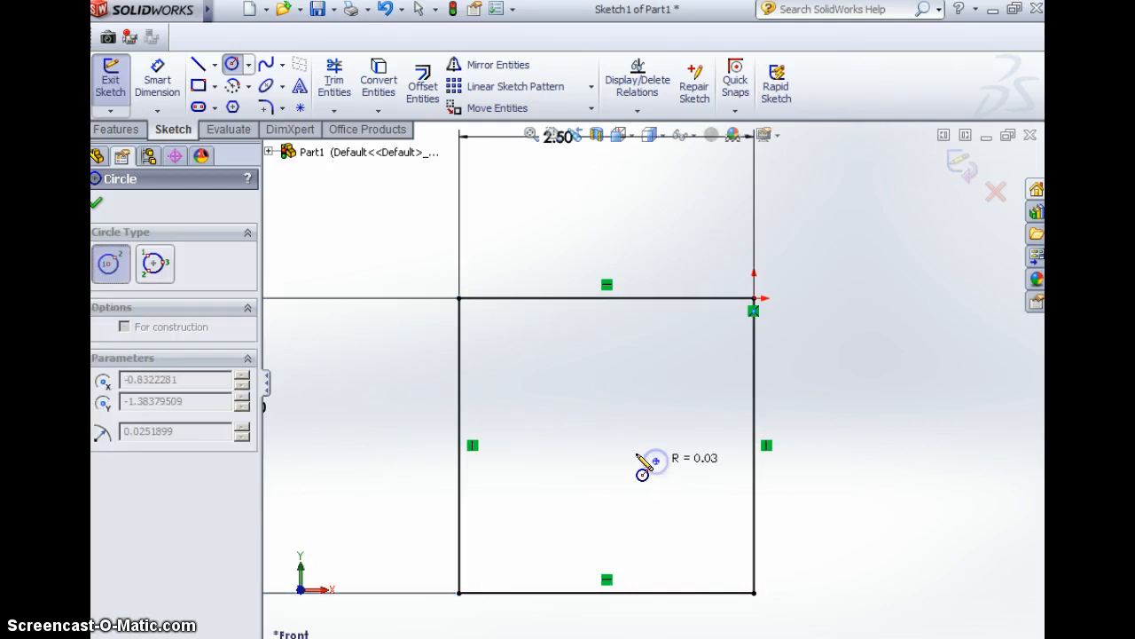
click(602, 445)
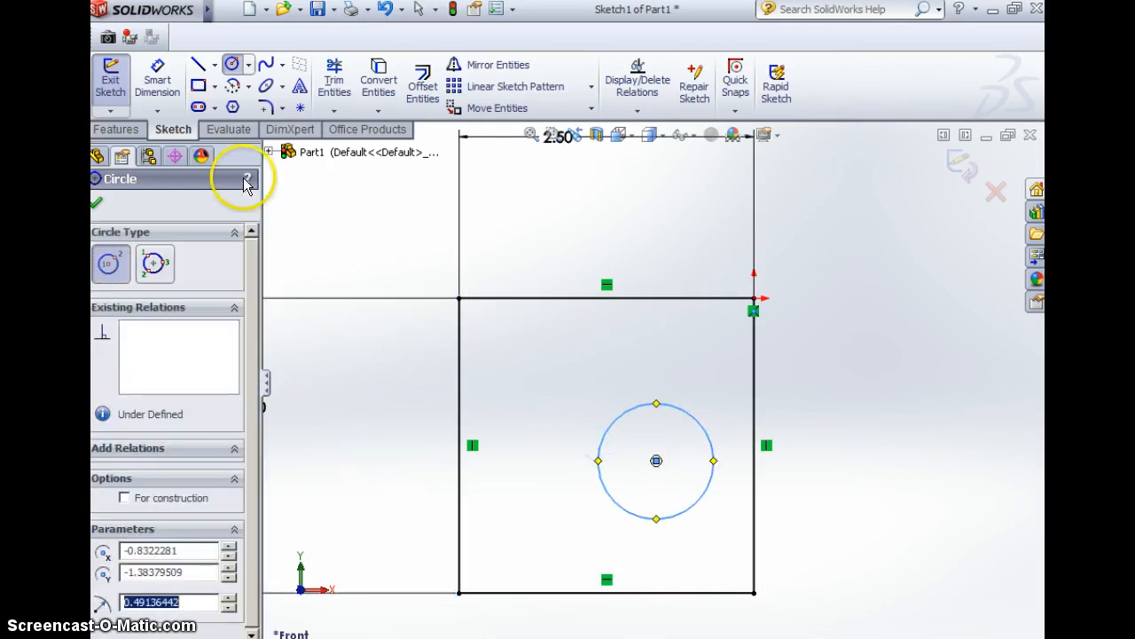
Step: Dimension the circle and set its diameter to 1 in
click(156, 79)
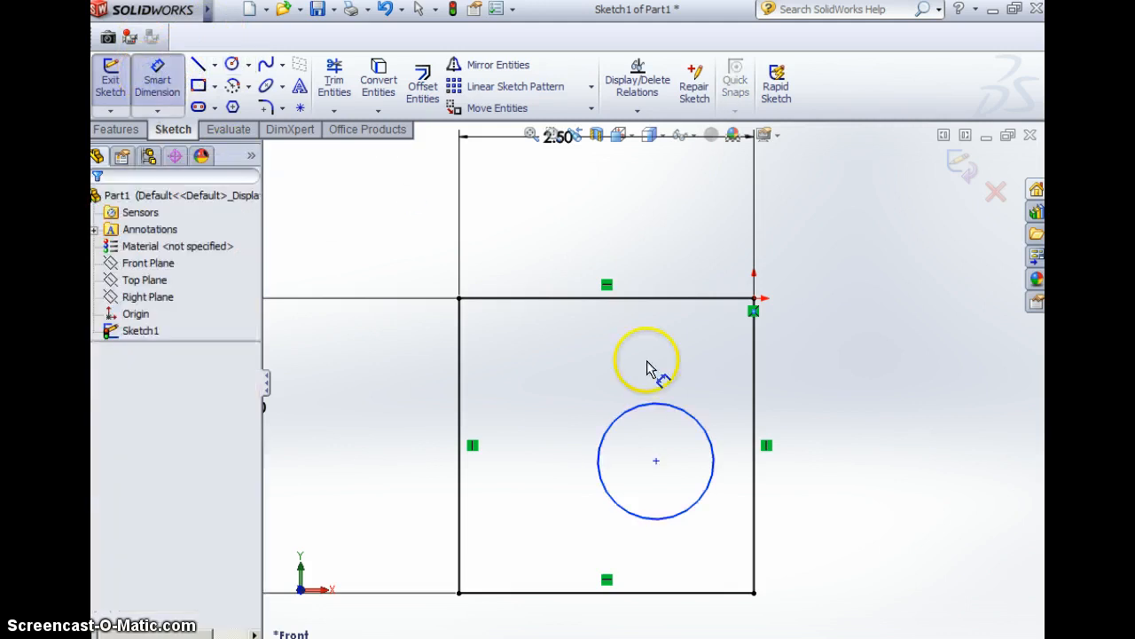
click(706, 447)
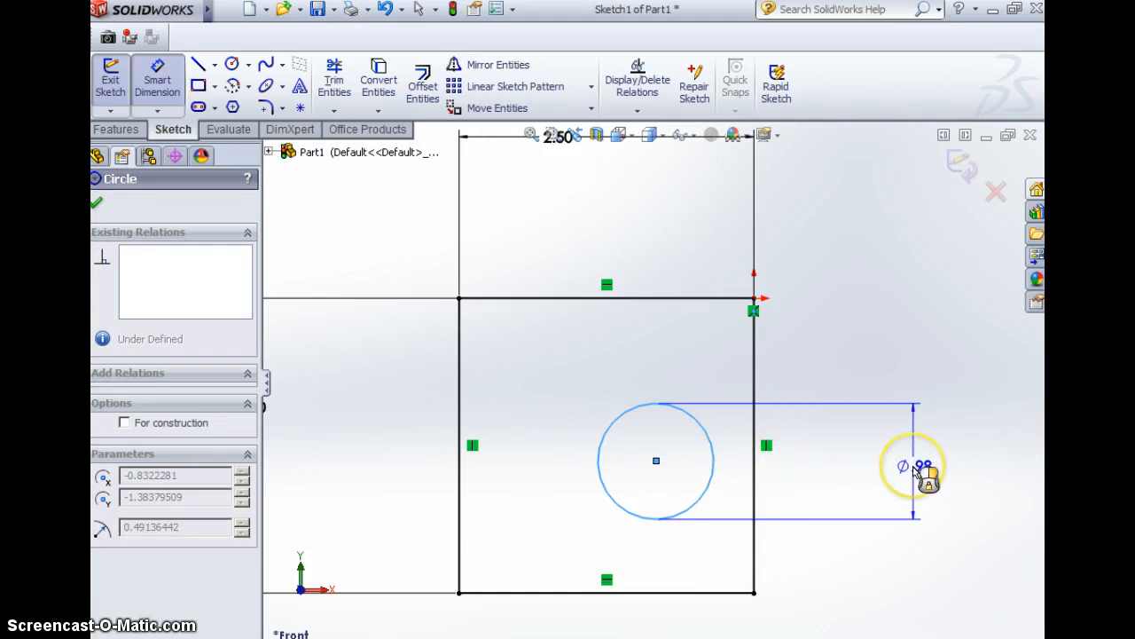
click(914, 467)
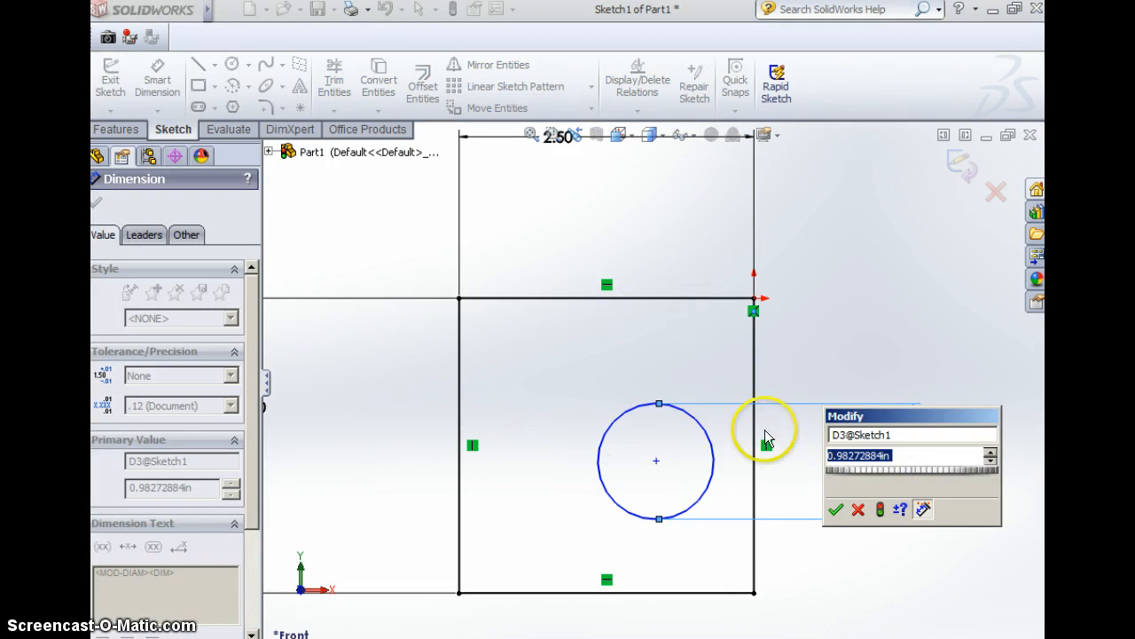
text(1)
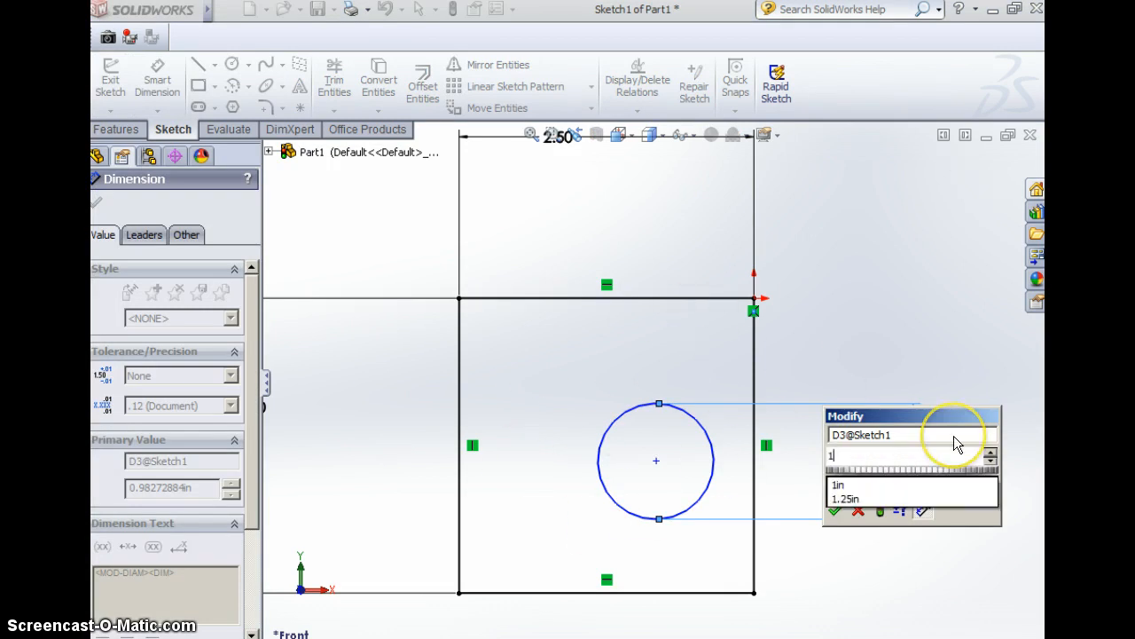
key(Return)
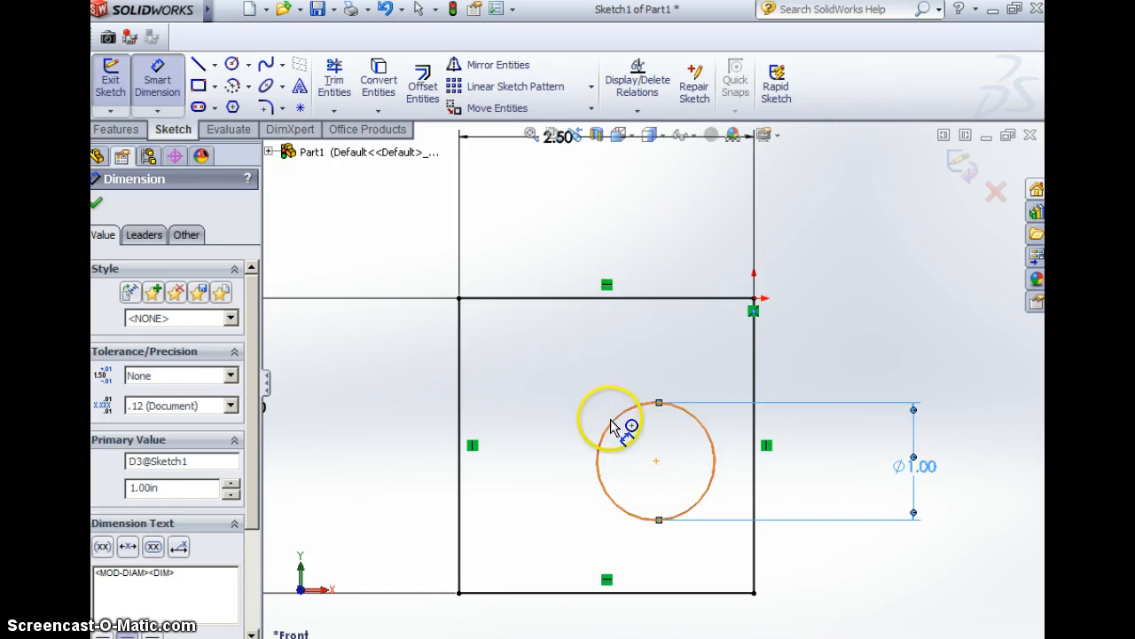
Step: Dimension the circle's centre from the square's top edge and set the distance to 1.25 in
click(159, 98)
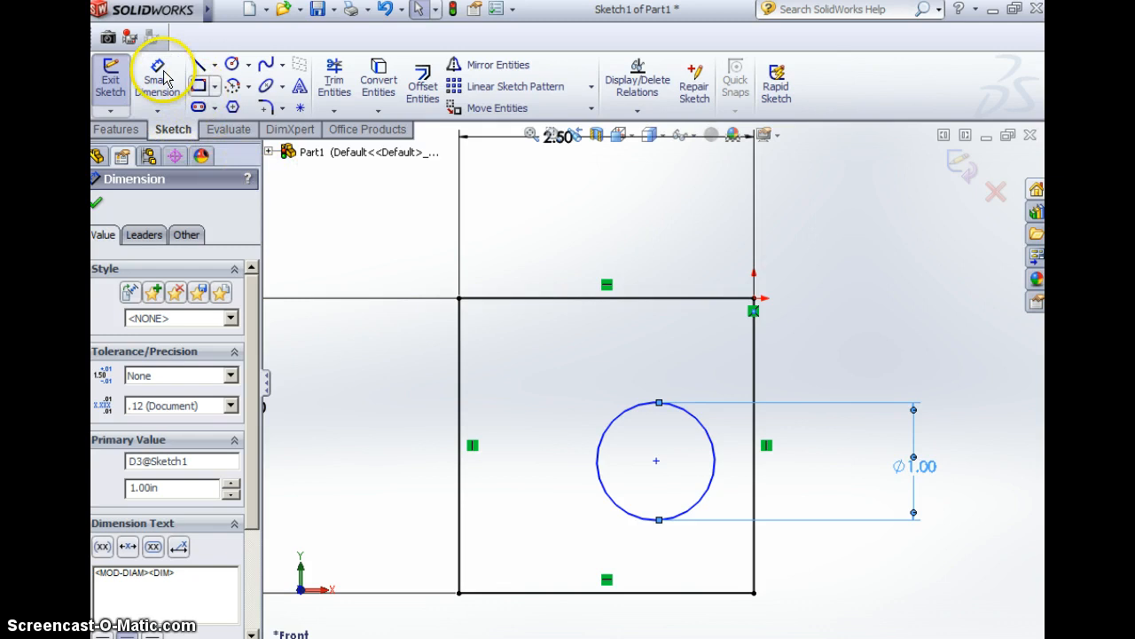
click(165, 74)
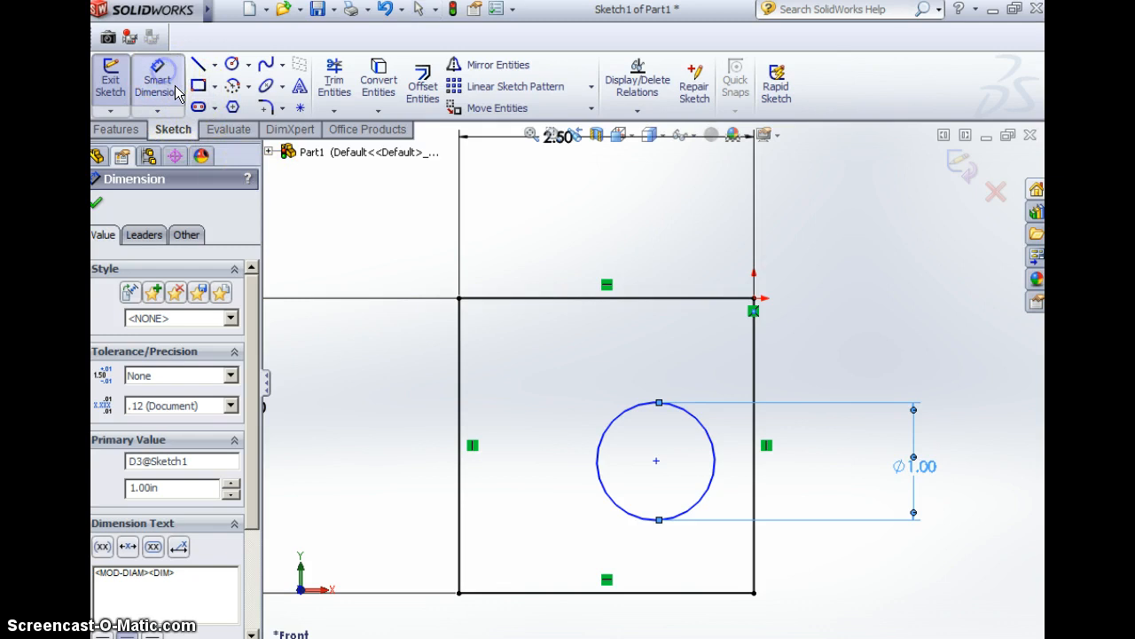
click(610, 298)
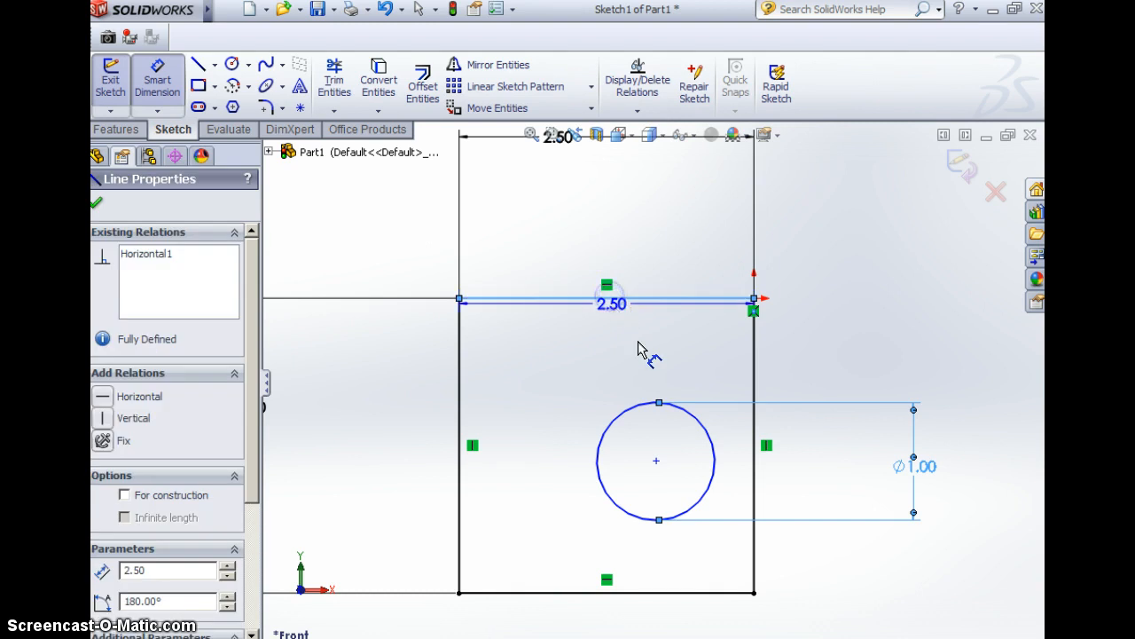
click(657, 376)
drag(656, 376, 658, 460)
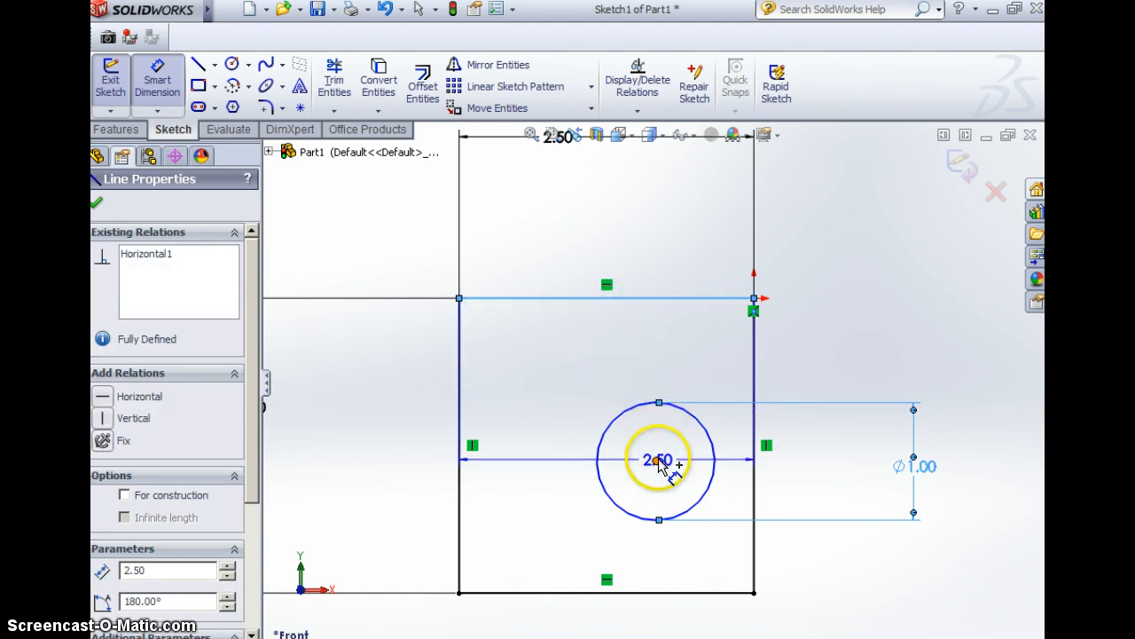
click(658, 459)
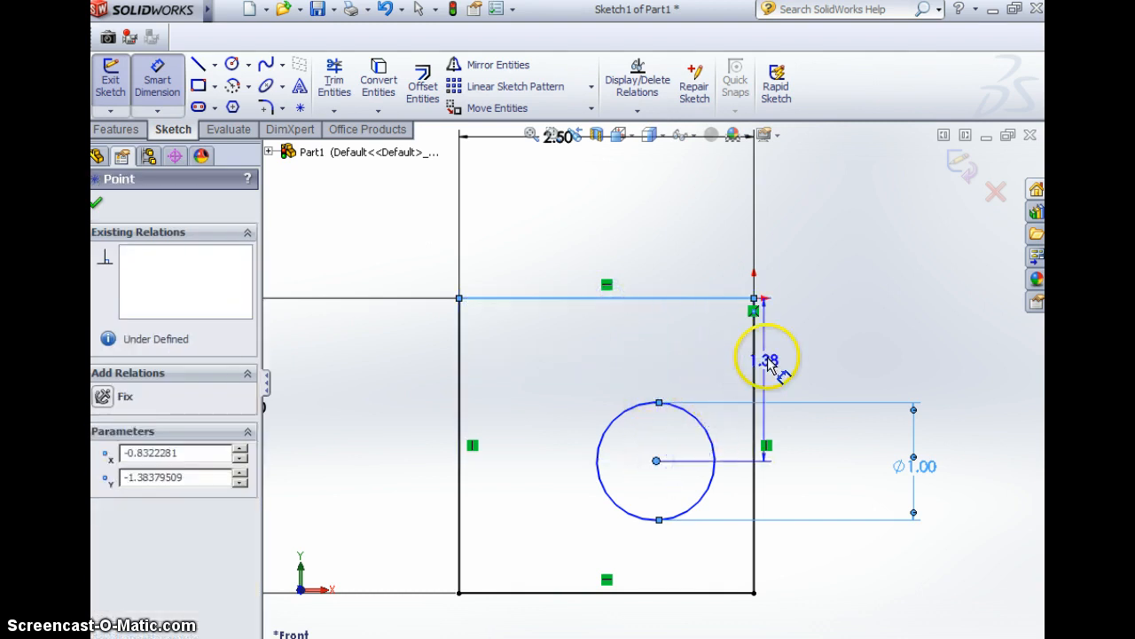
click(814, 353)
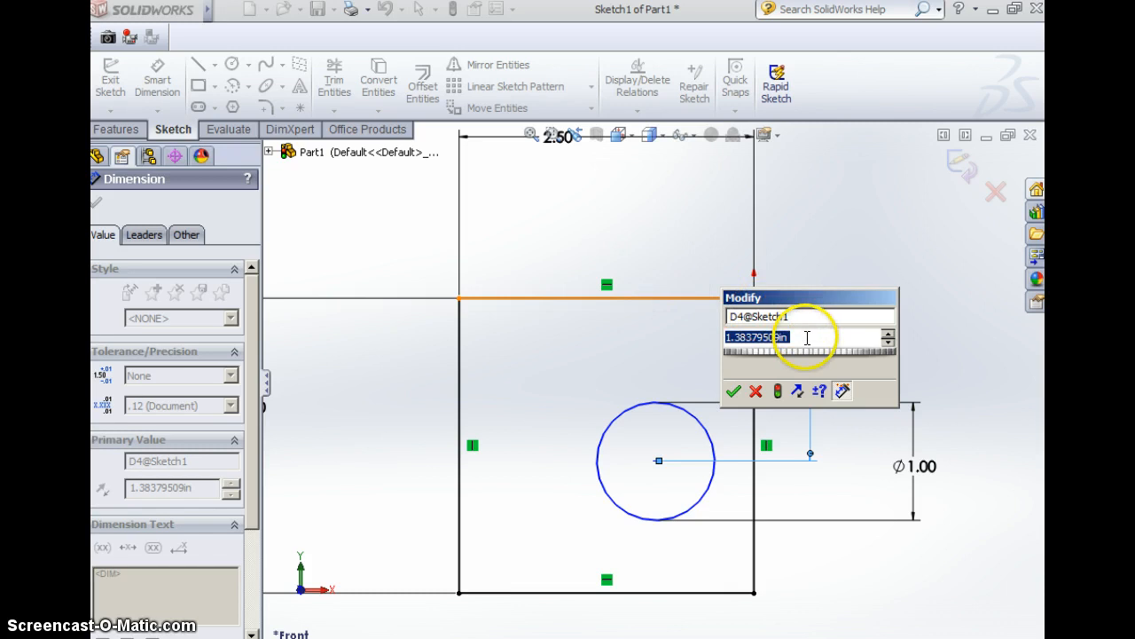
text(1.25)
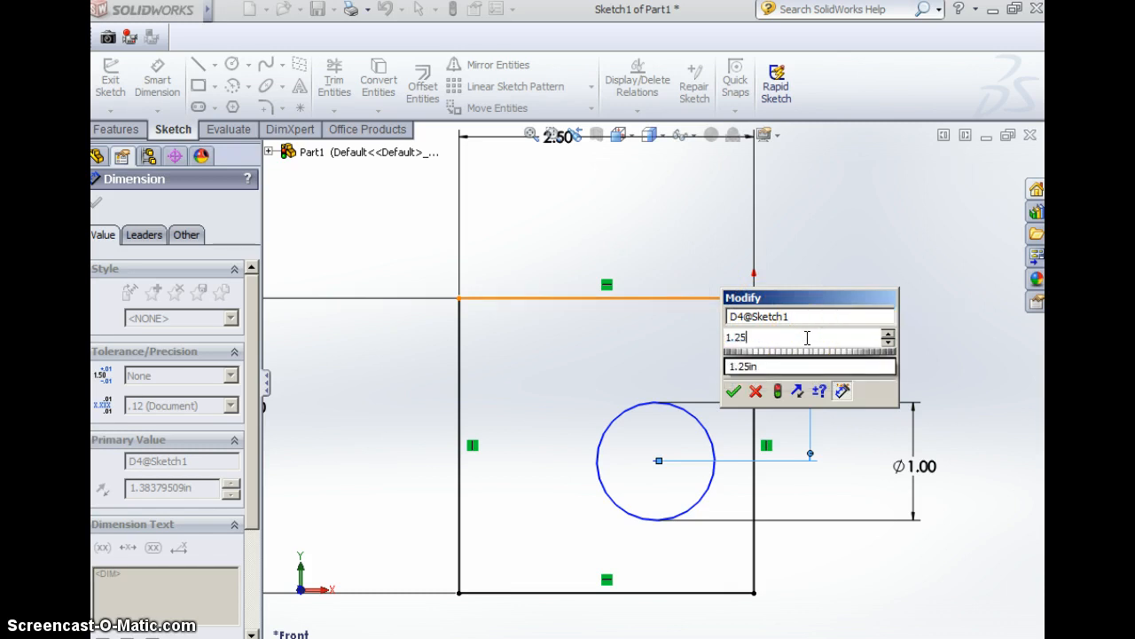
key(Return)
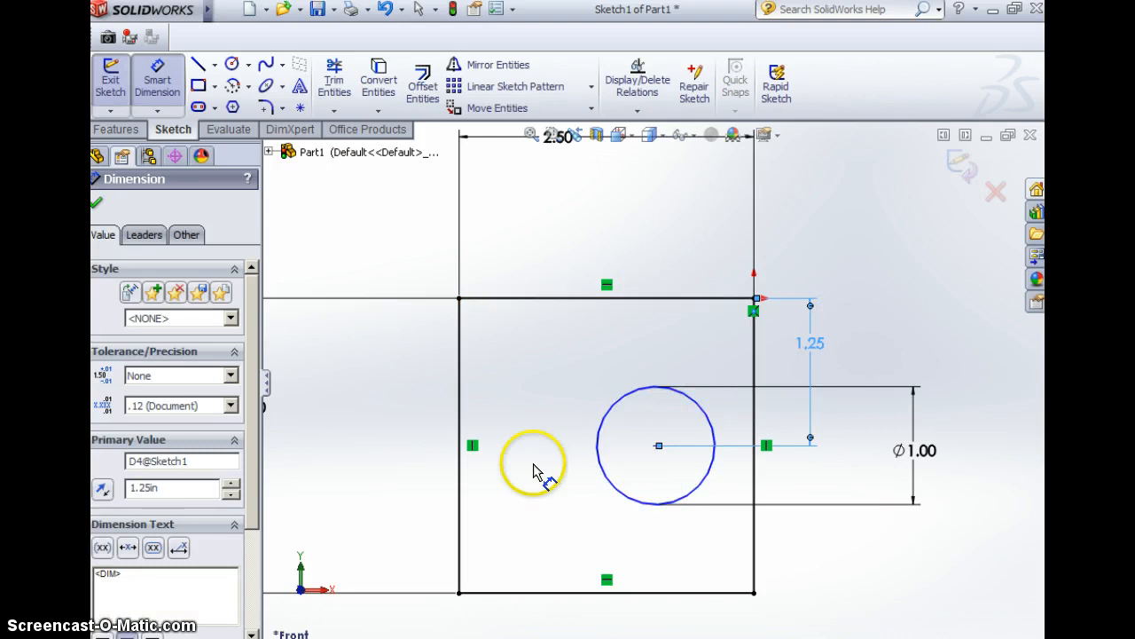
Step: Dimension the circle's centre from the square's left edge and set the distance to 1.25 in
click(460, 494)
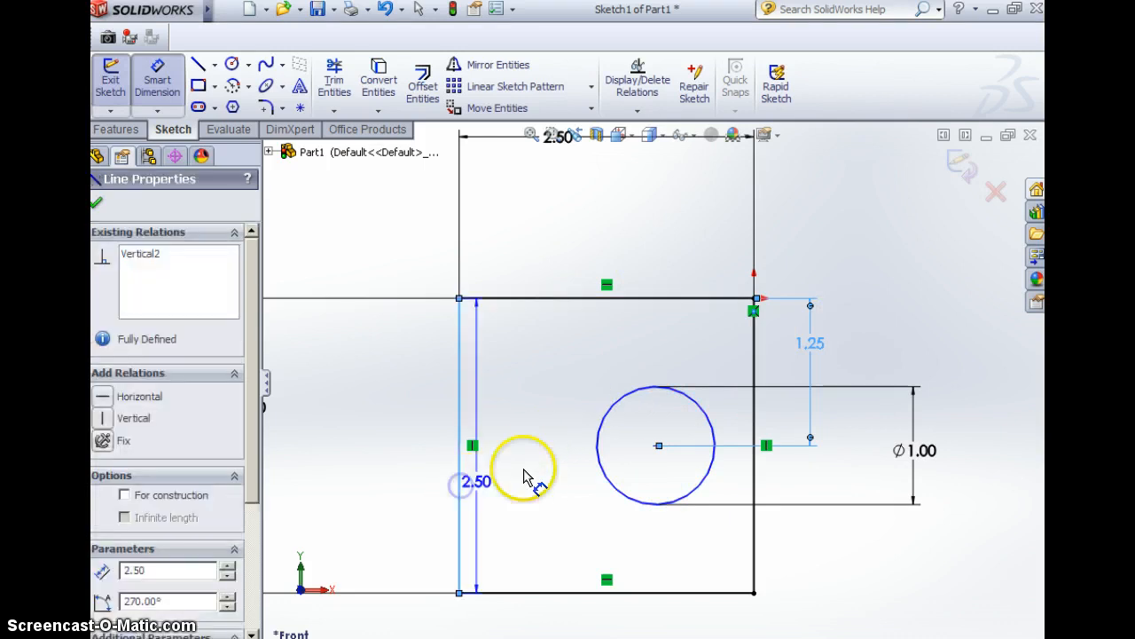
click(656, 447)
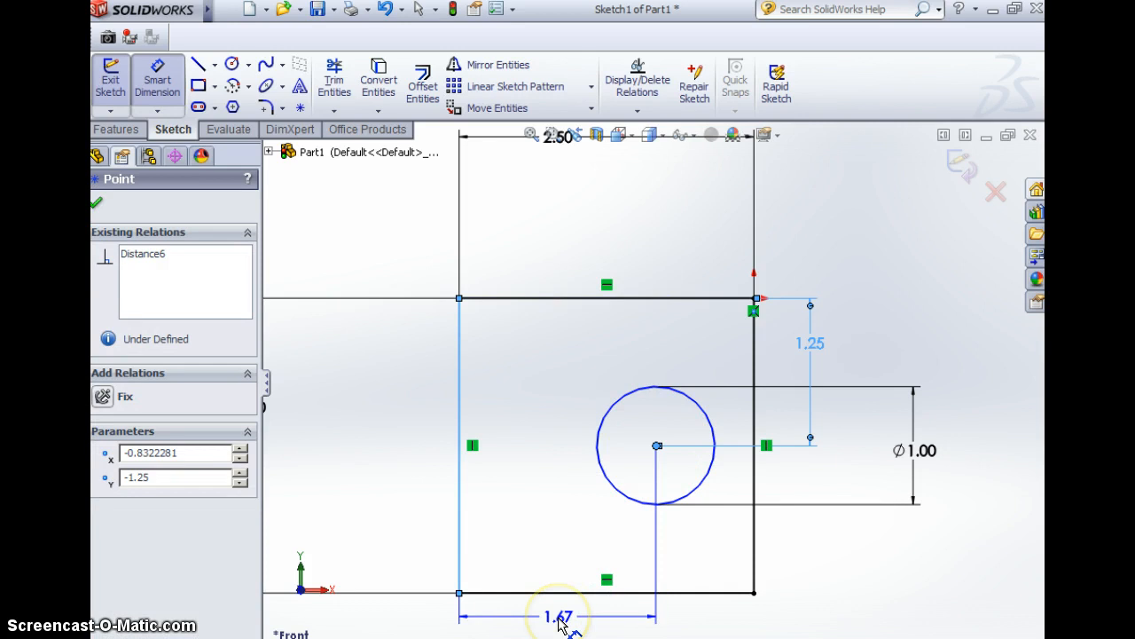
click(559, 622)
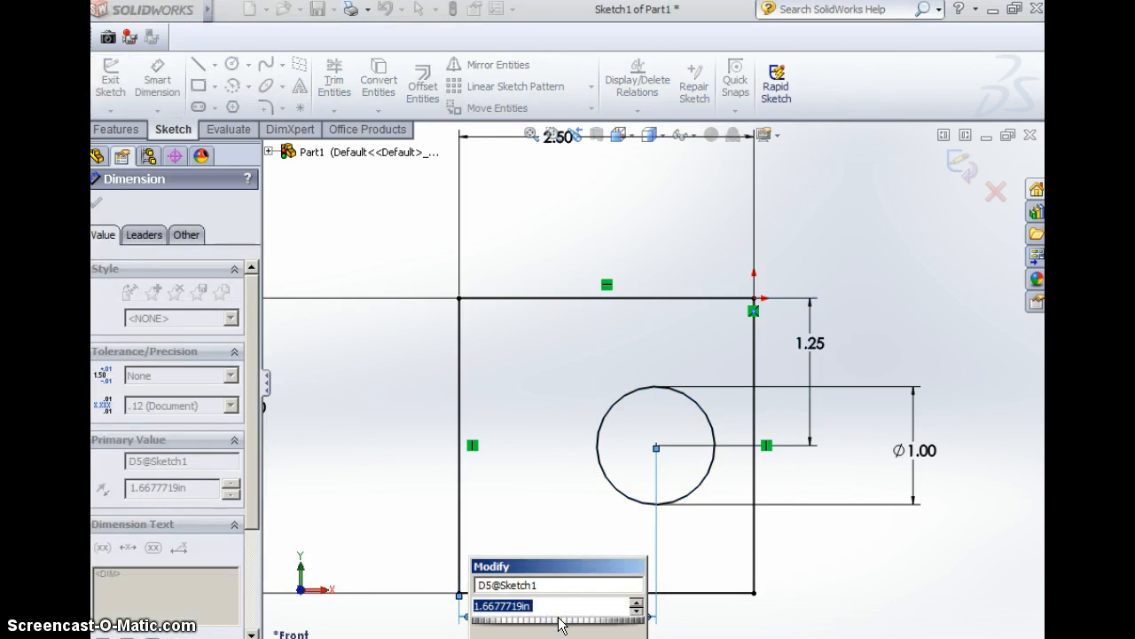
text(1.25)
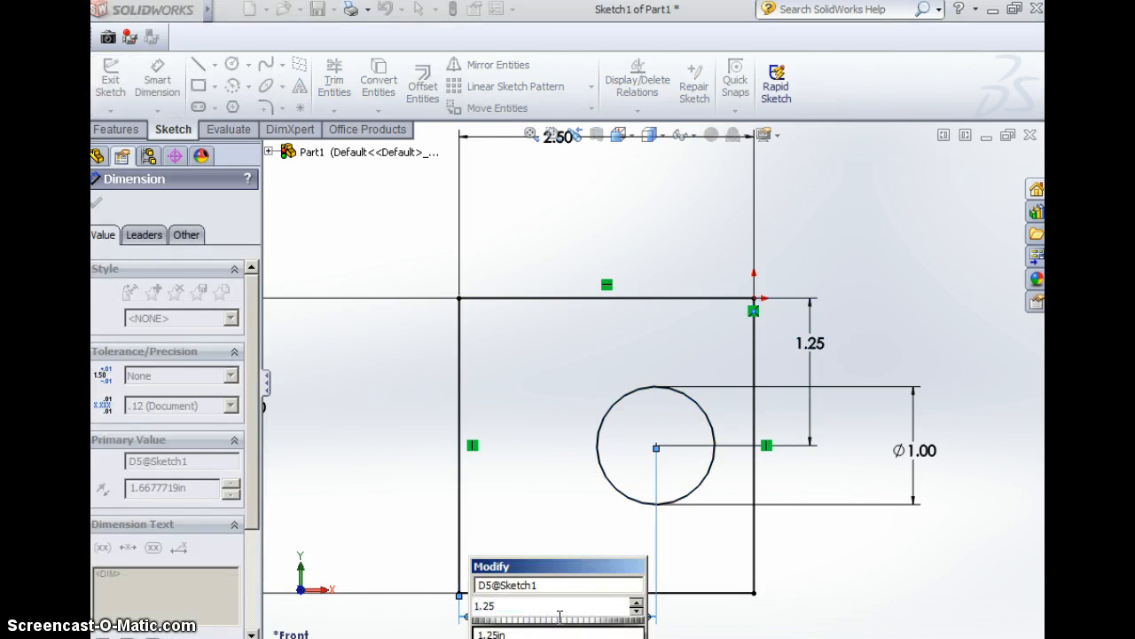
key(Return)
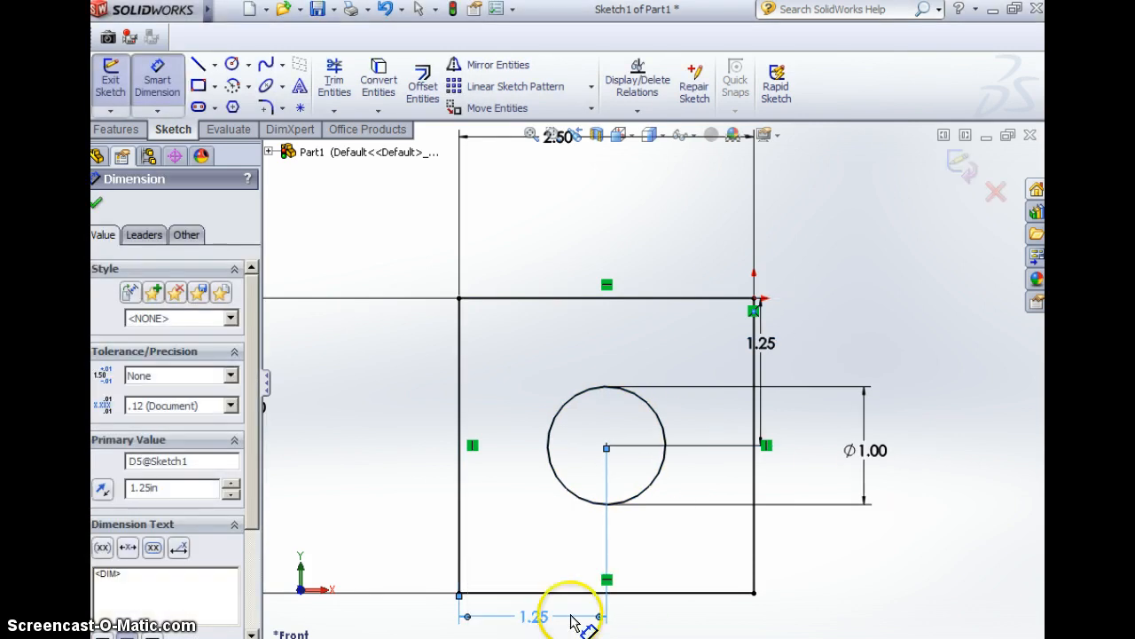
Step: Extrude the square profile with its circular hole to a blind depth of 2.5 in
scroll(679, 448, down, 3)
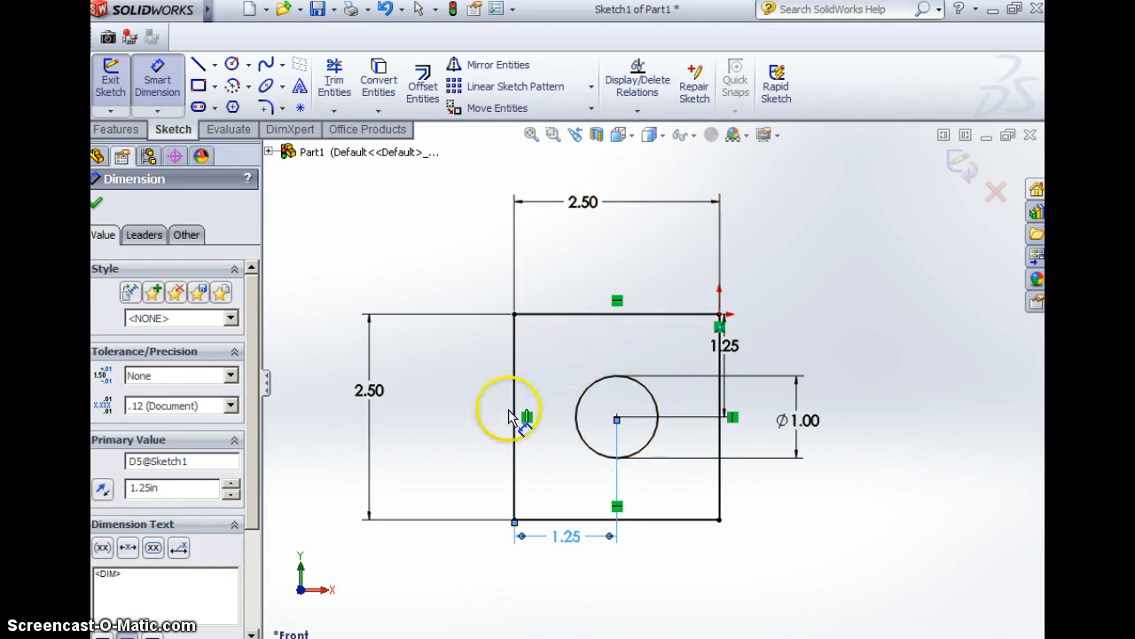
click(117, 133)
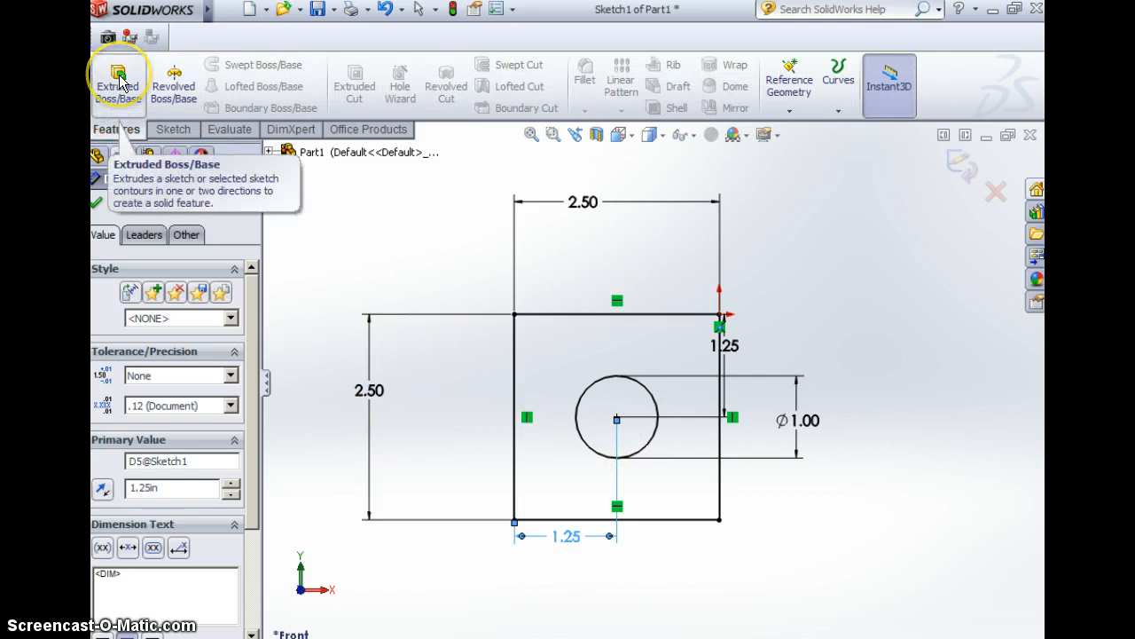
click(120, 80)
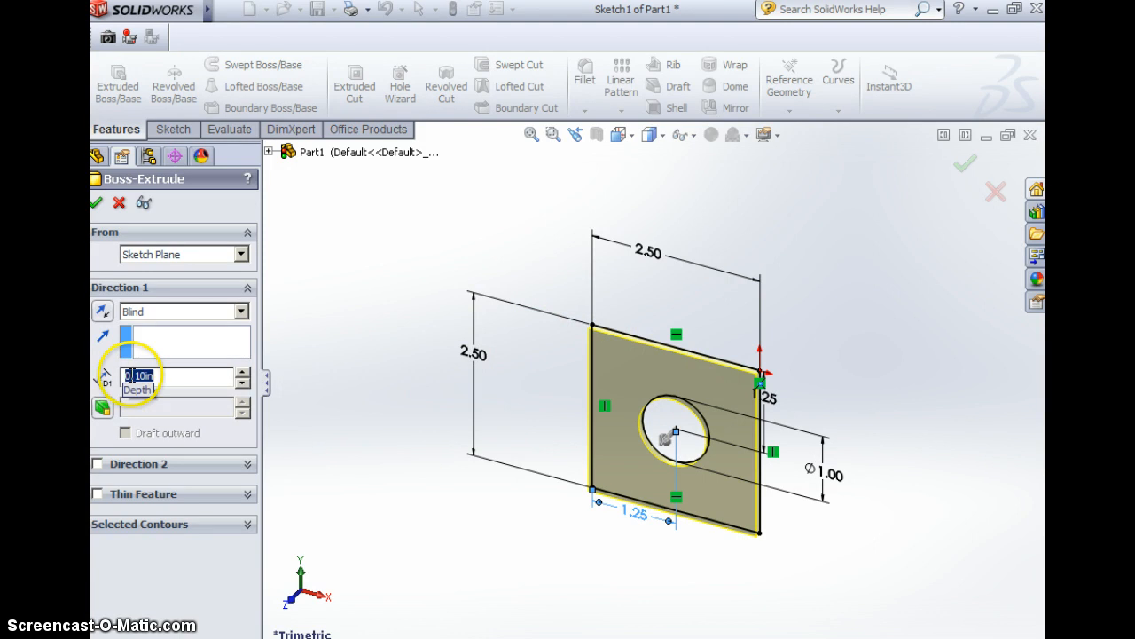
drag(130, 375, 168, 376)
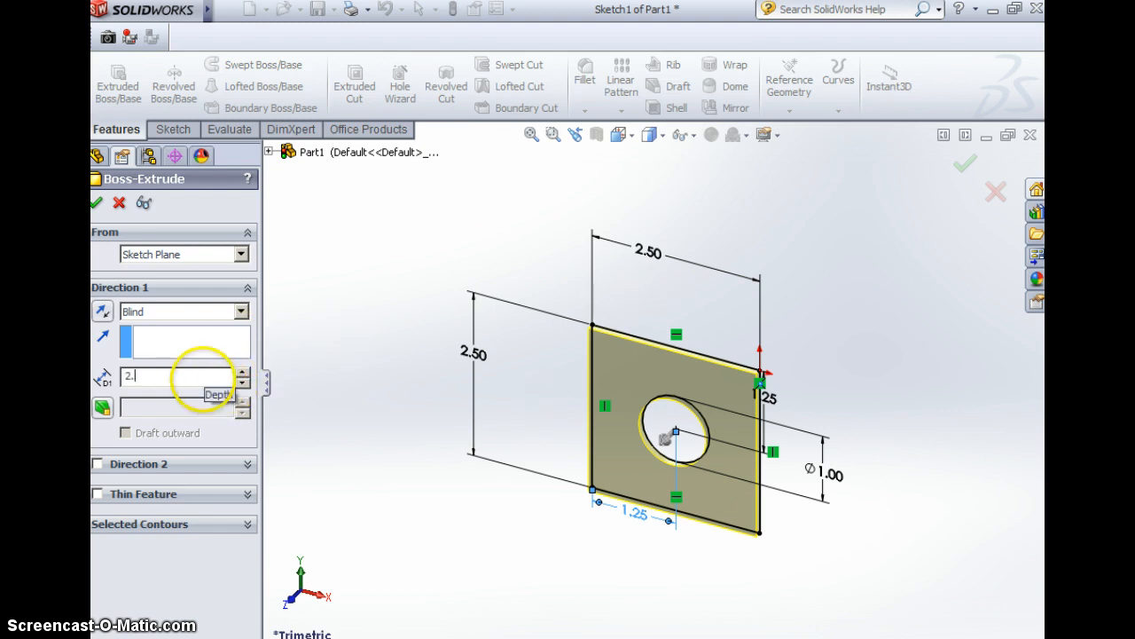
key(Return)
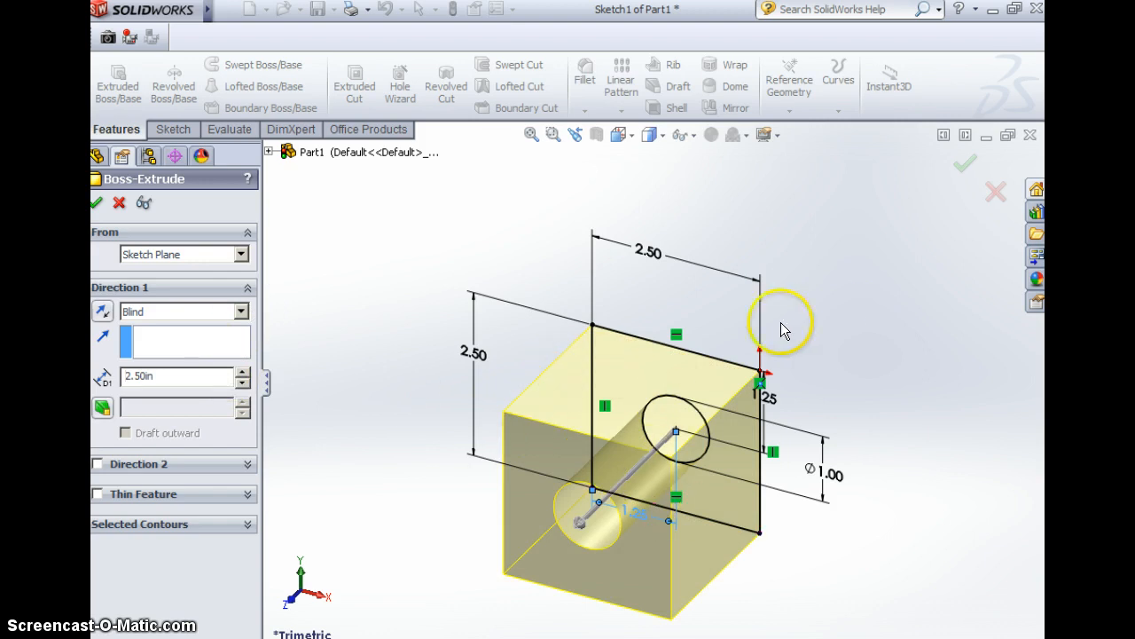
middle_drag(828, 364, 423, 399)
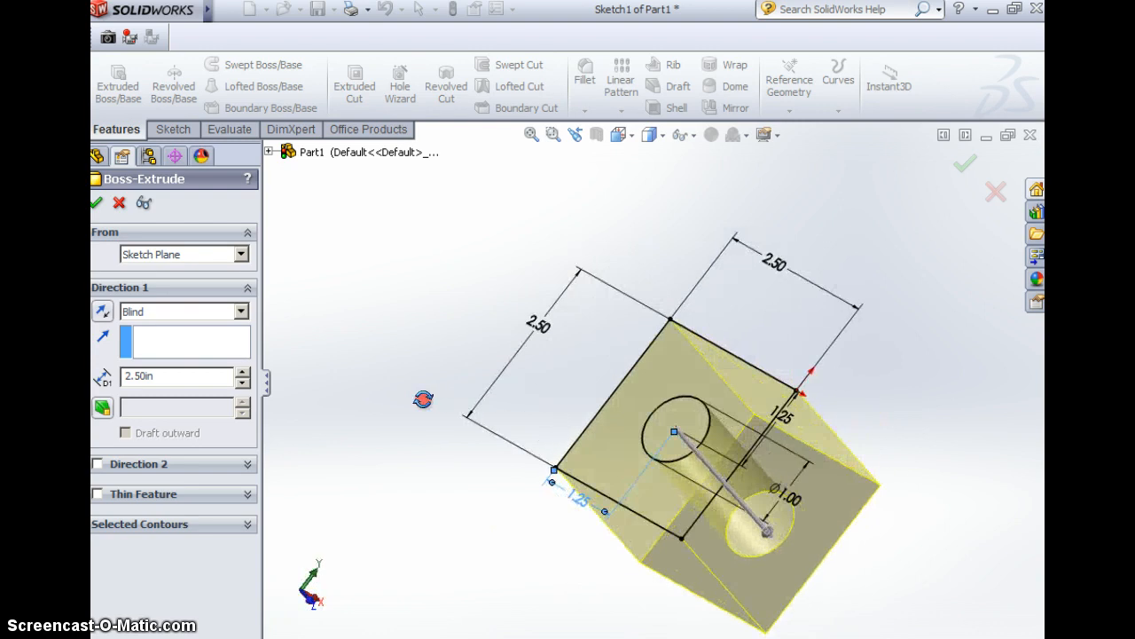
click(962, 163)
Step: Sketch a corner rectangle, a square of about 1.25 in per side, near the middle of the block's left side face
middle_drag(936, 390, 433, 282)
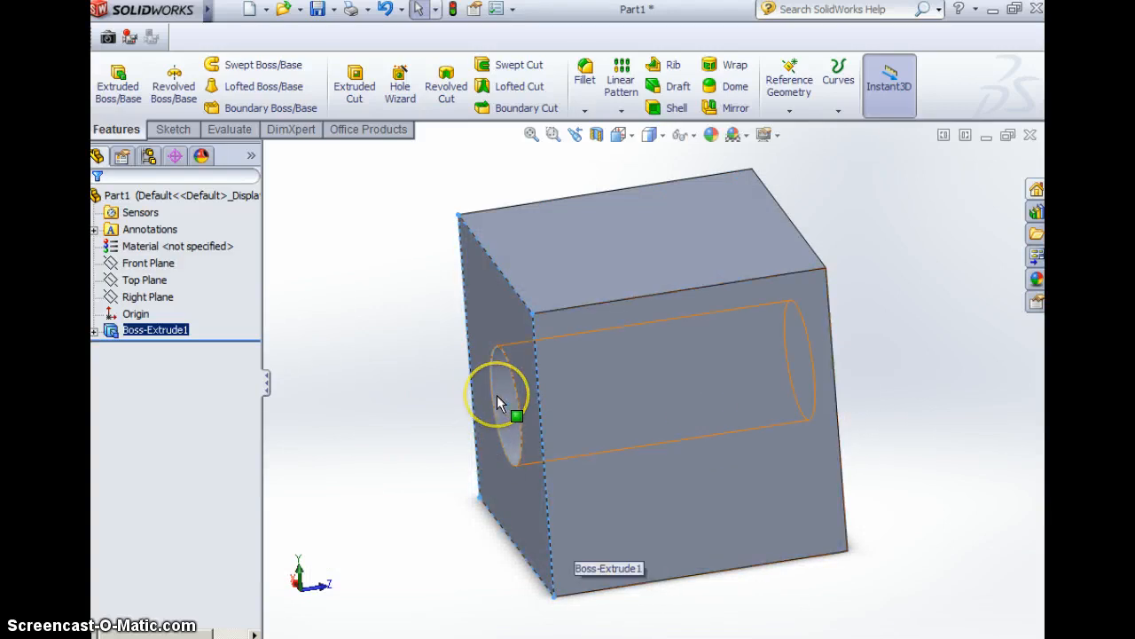
ctrl+click(496, 395)
click(695, 424)
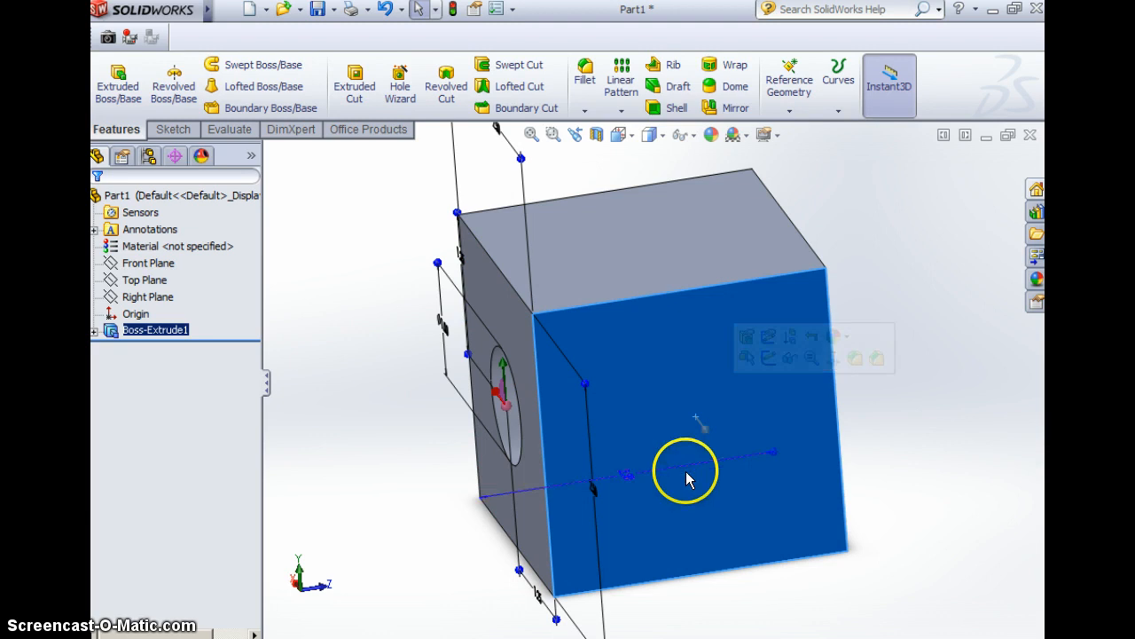
click(616, 135)
click(621, 180)
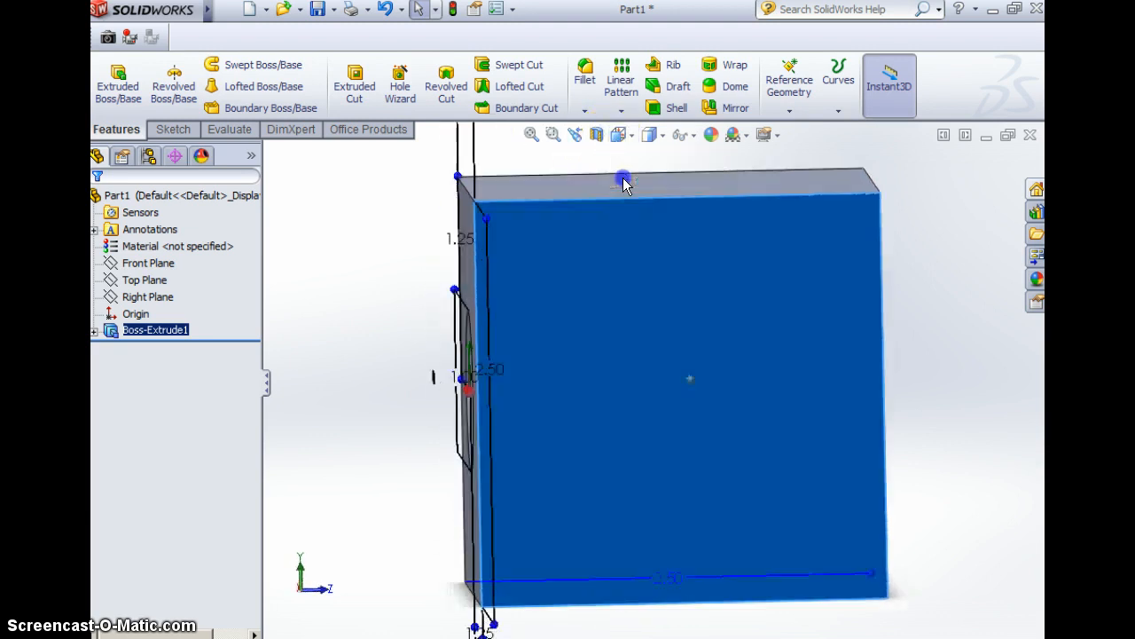
click(573, 321)
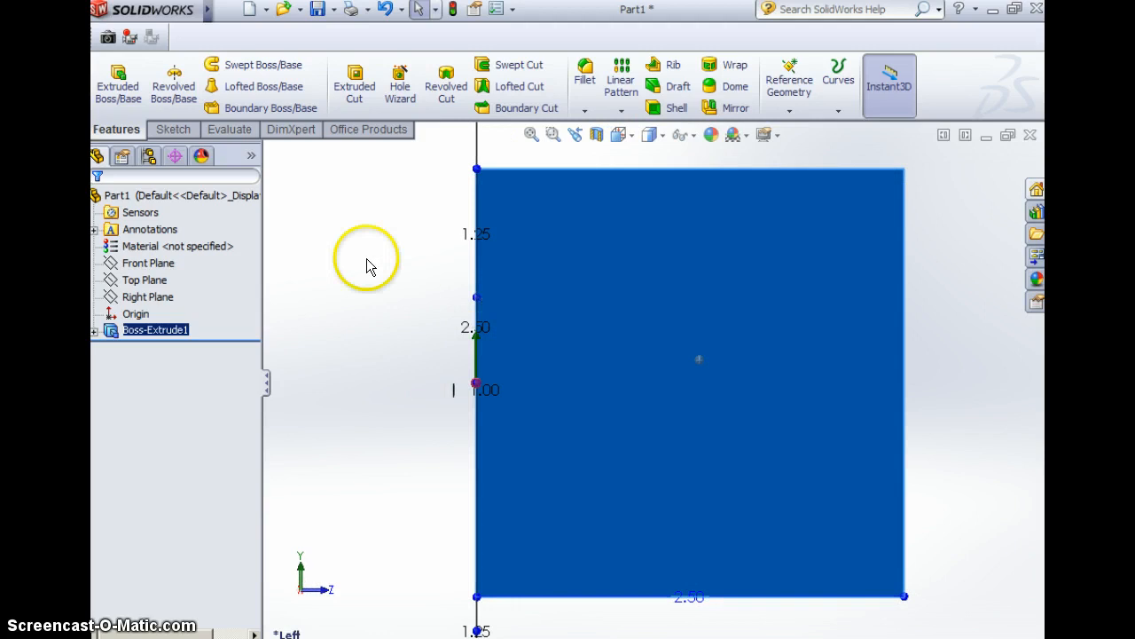
click(173, 129)
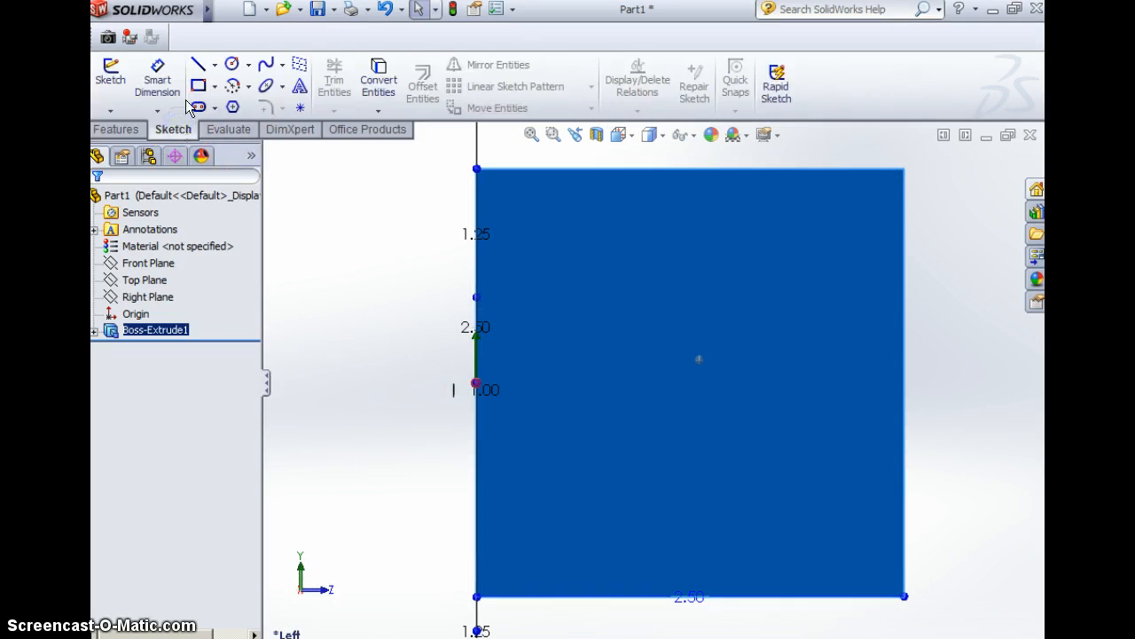
click(198, 84)
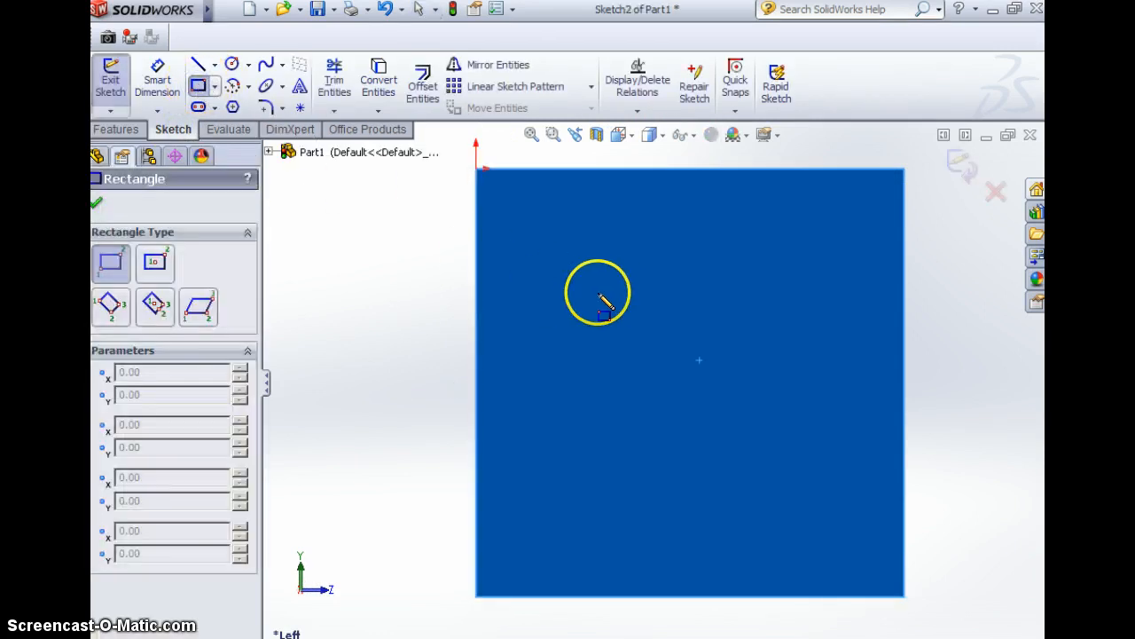
click(629, 342)
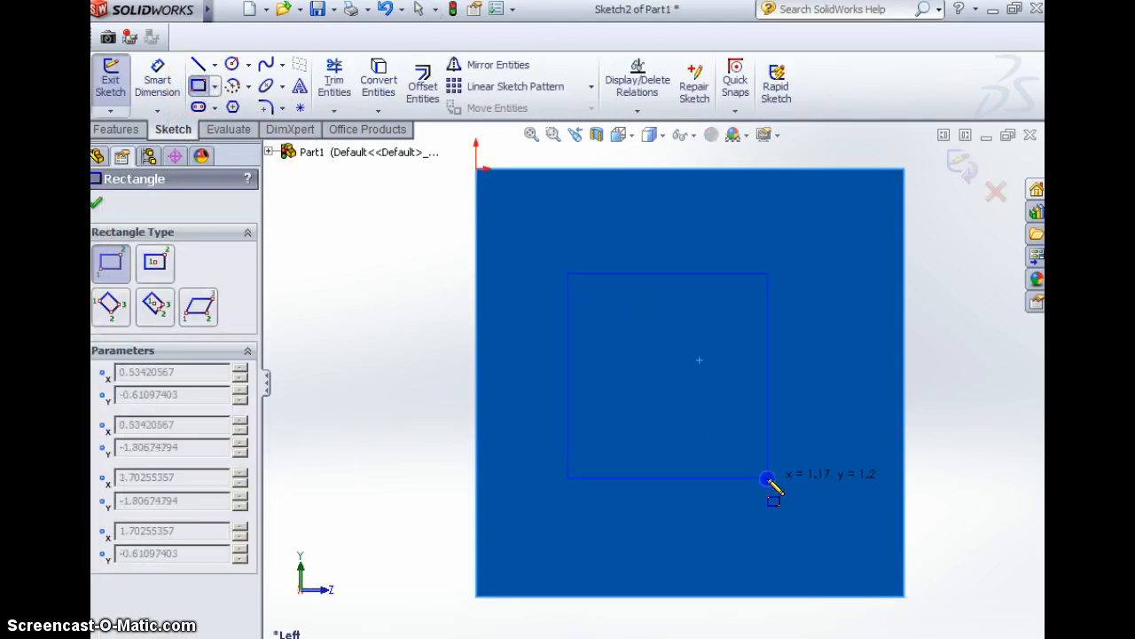
click(782, 488)
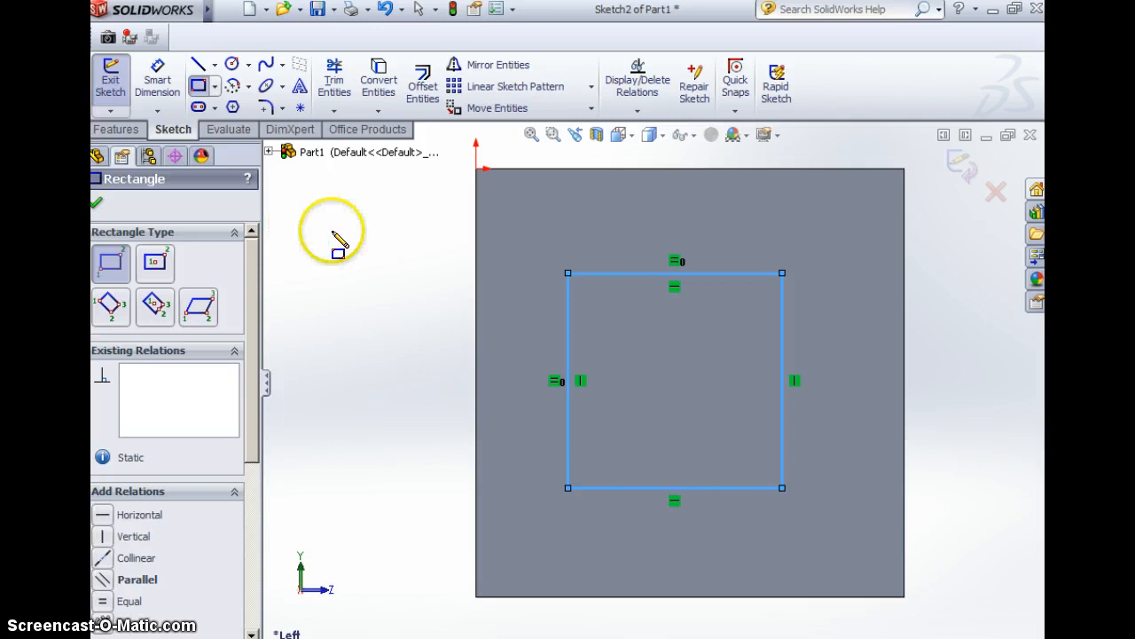
Step: Dimension the new square's left edge from the face's left edge and set the distance to 0.5 in
click(153, 80)
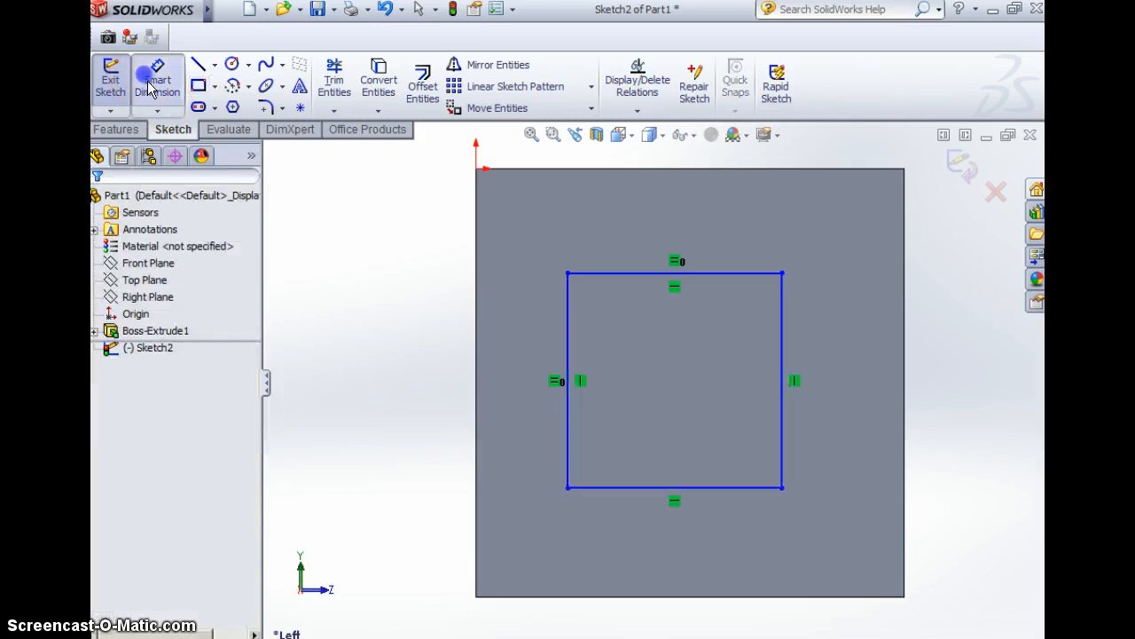
click(568, 399)
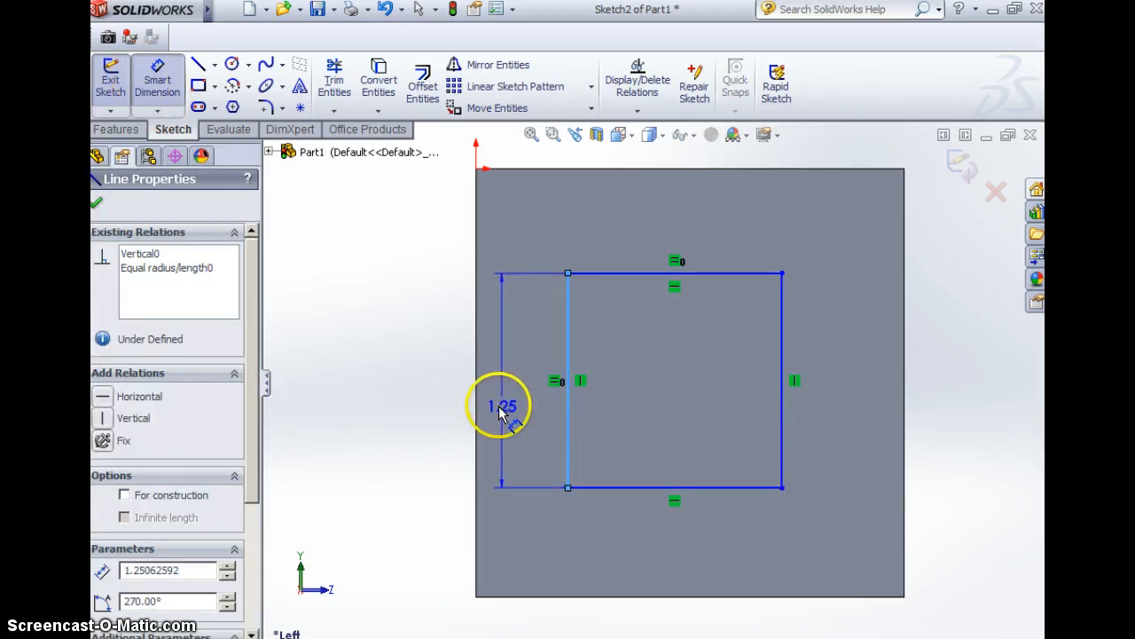
click(476, 406)
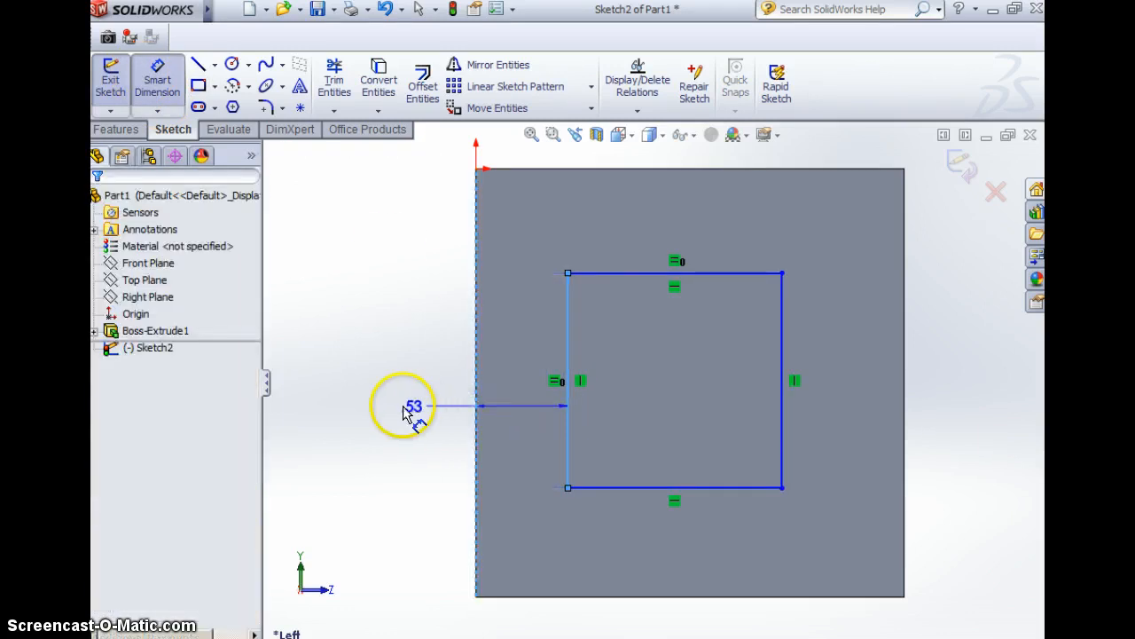
click(387, 410)
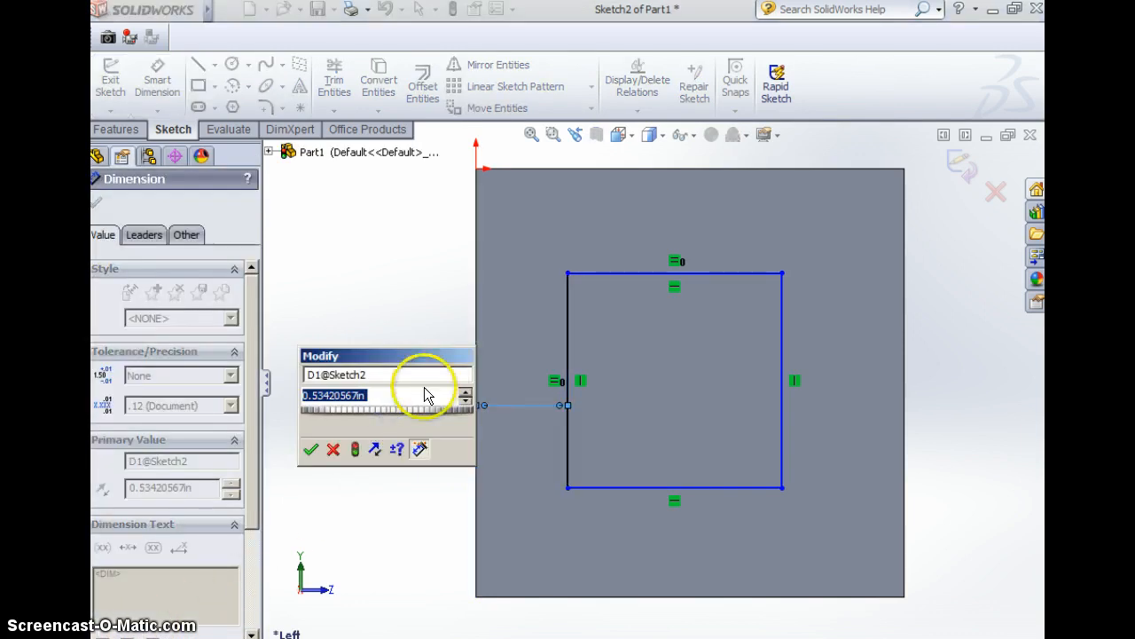
text(.5)
key(Return)
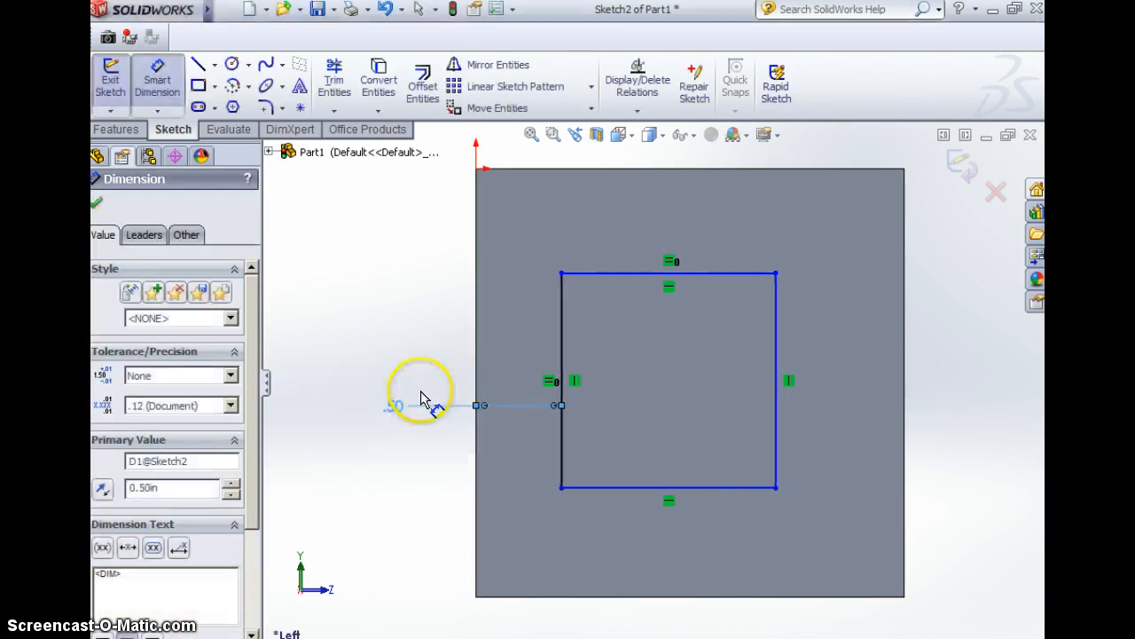
Step: Dimension the new square's top edge from the face's top edge and set the distance to 0.5 in
click(634, 273)
click(629, 169)
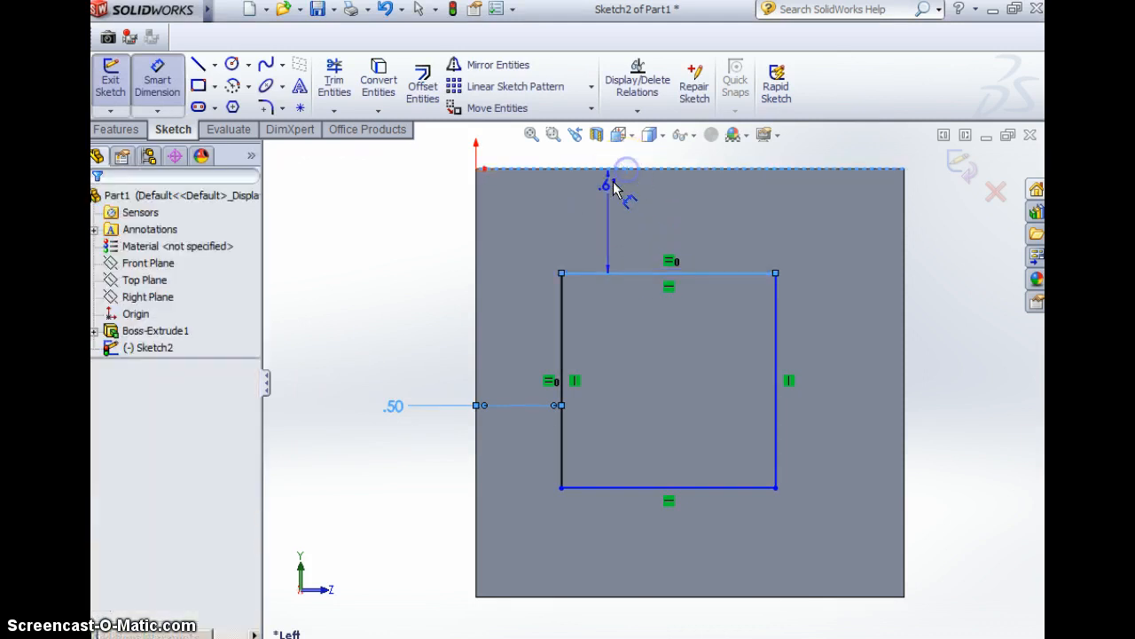
click(407, 197)
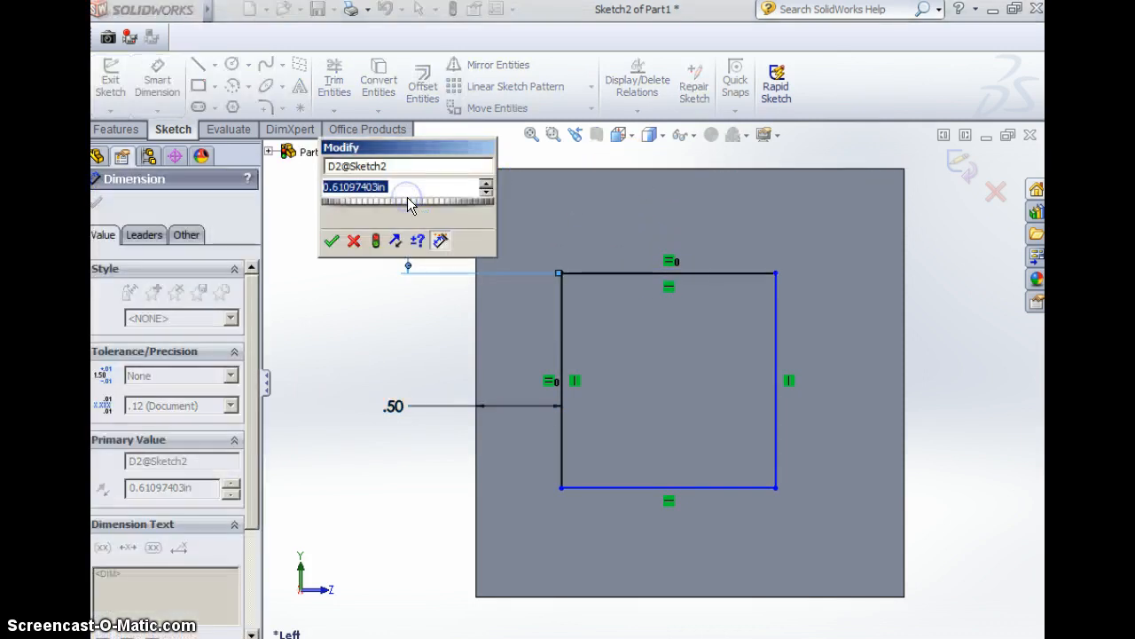
text(.5)
key(Return)
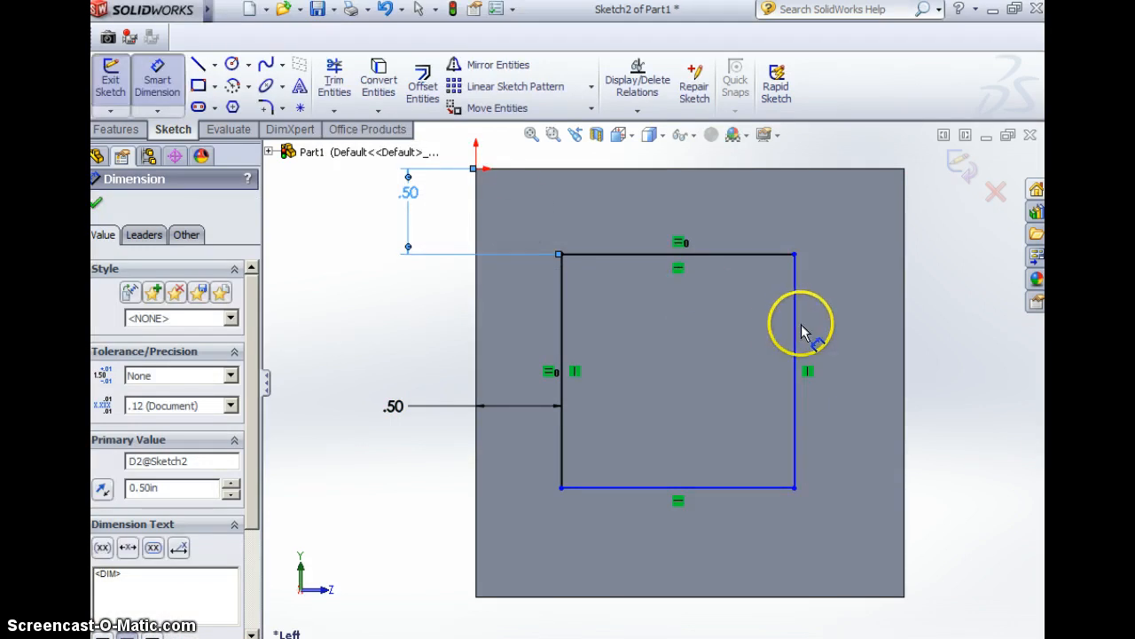
Step: Dimension the square's right edge from the face's right edge and set the distance to 0.5 in
click(797, 330)
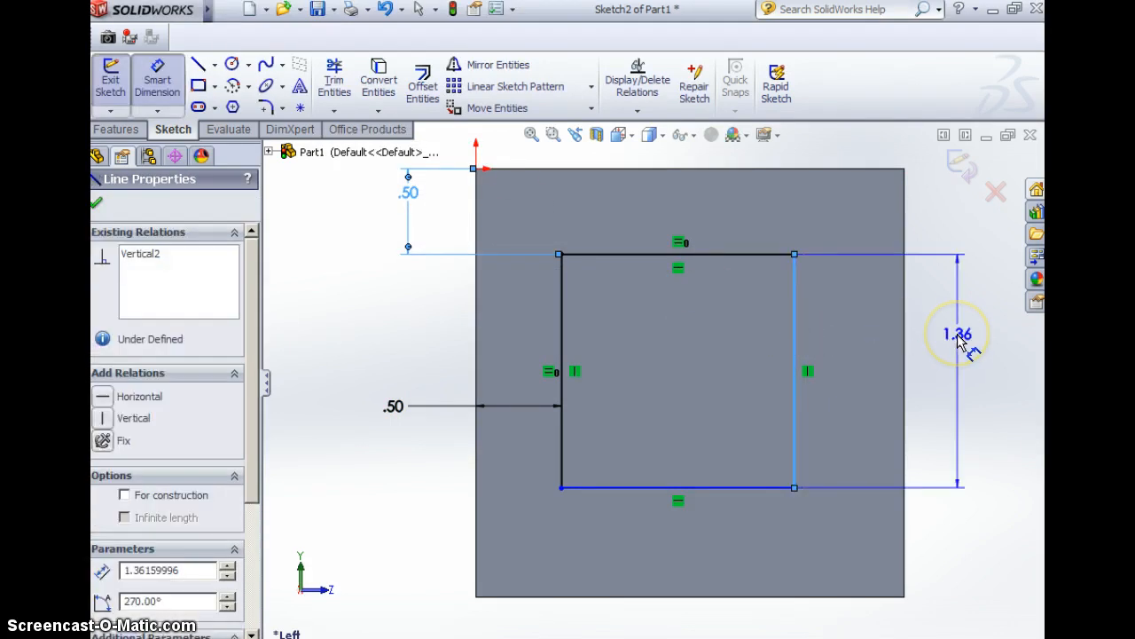
key(Escape)
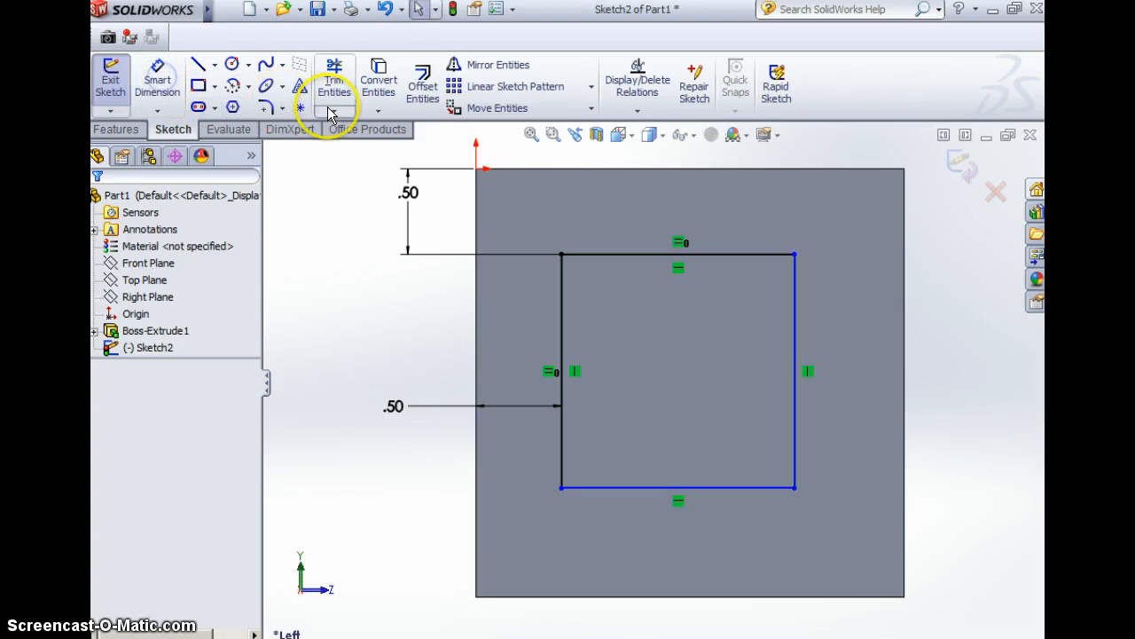
click(155, 79)
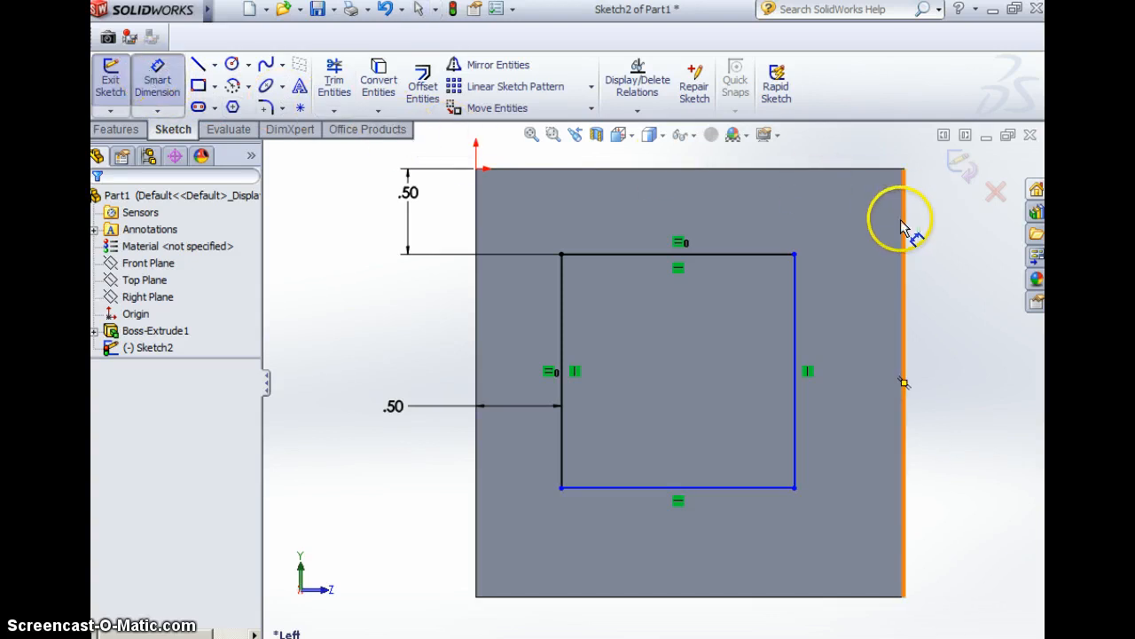
click(796, 312)
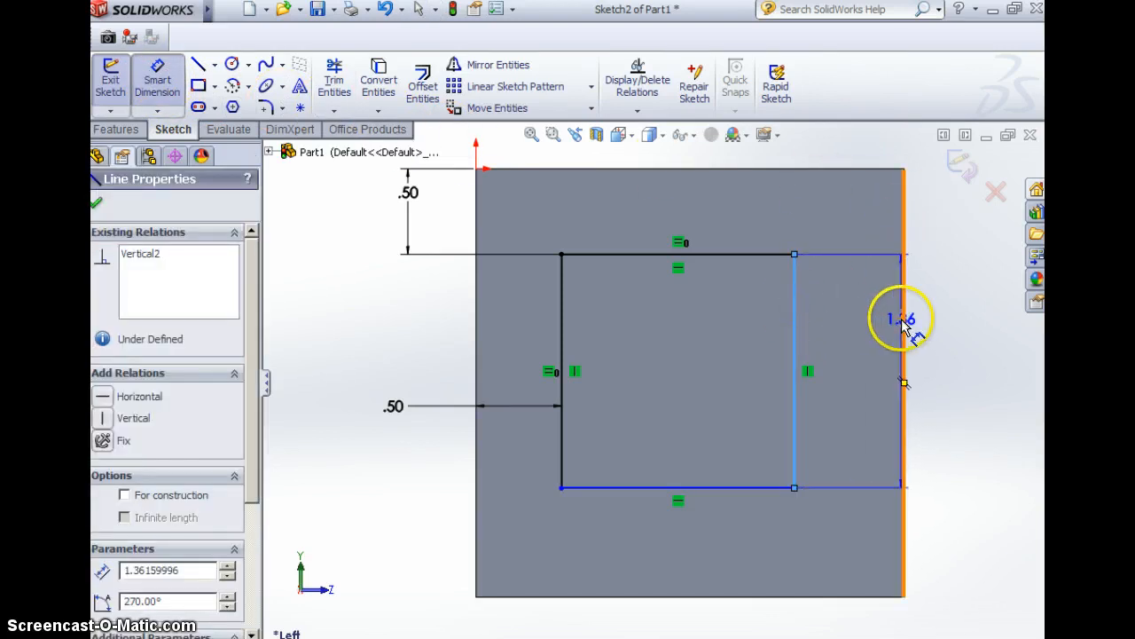
click(903, 322)
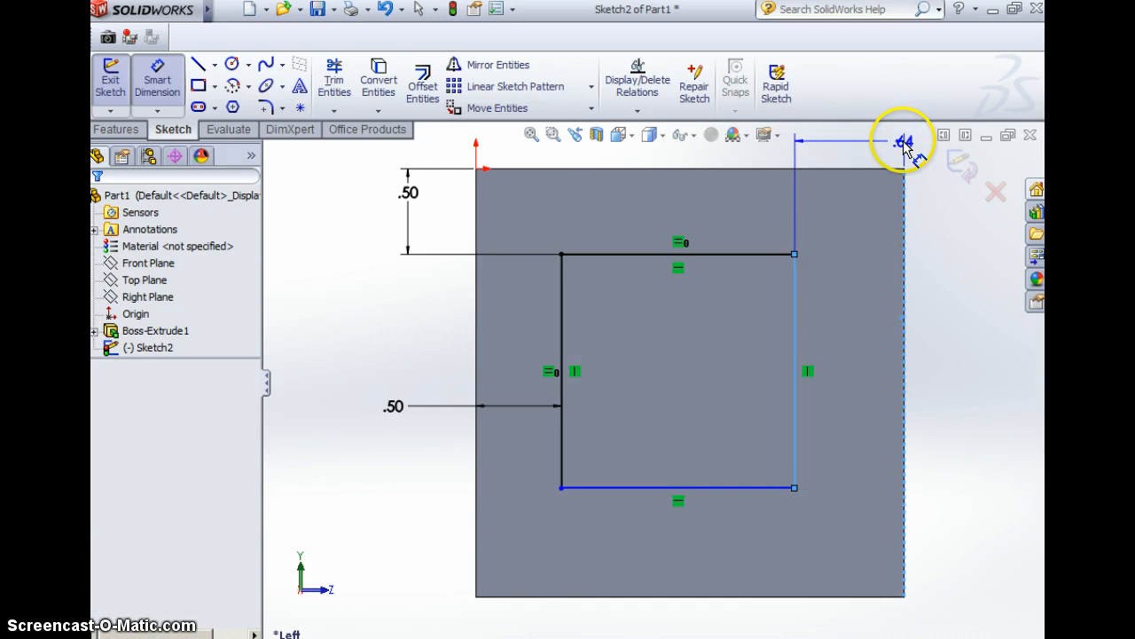
click(903, 140)
text(.5)
key(Return)
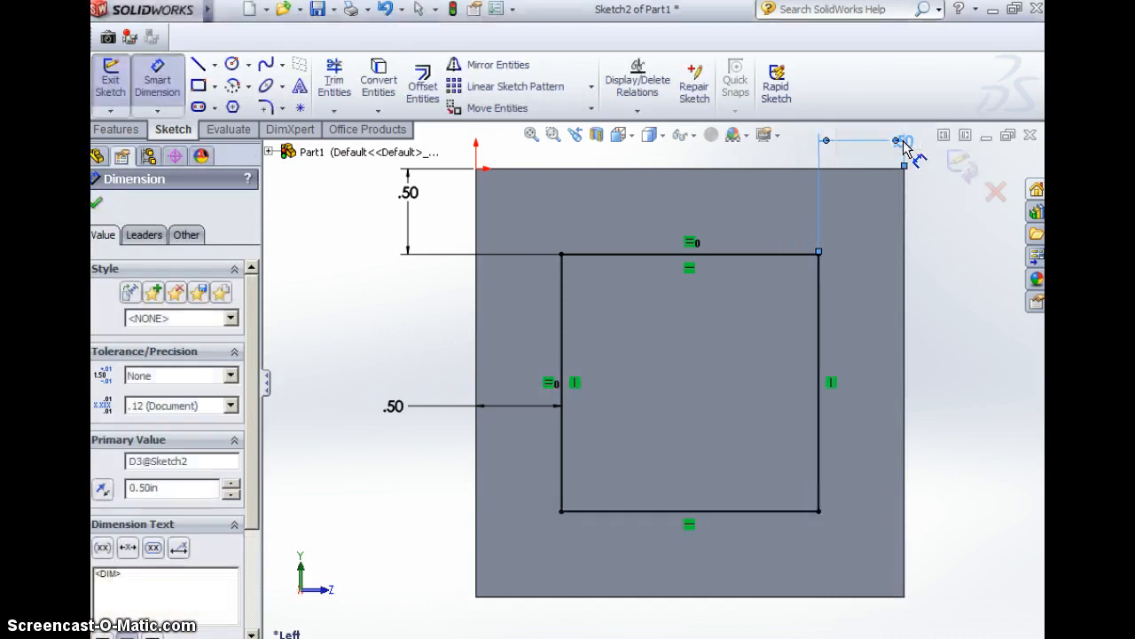
Step: Try to dimension the square's bottom edge from the face's bottom edge
click(755, 513)
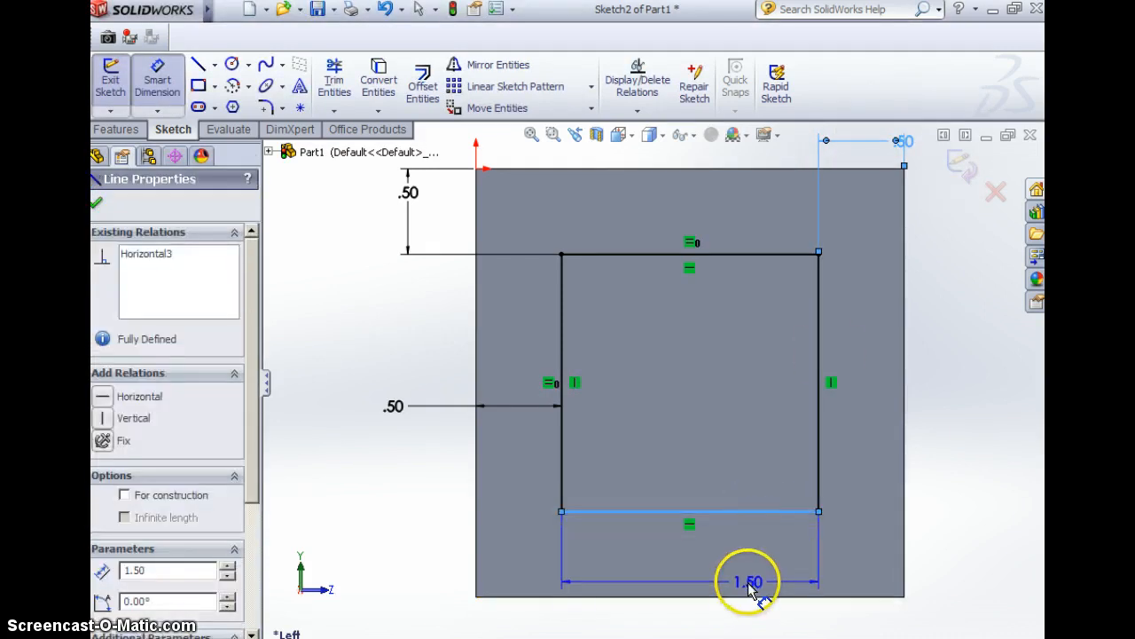
click(752, 596)
click(986, 616)
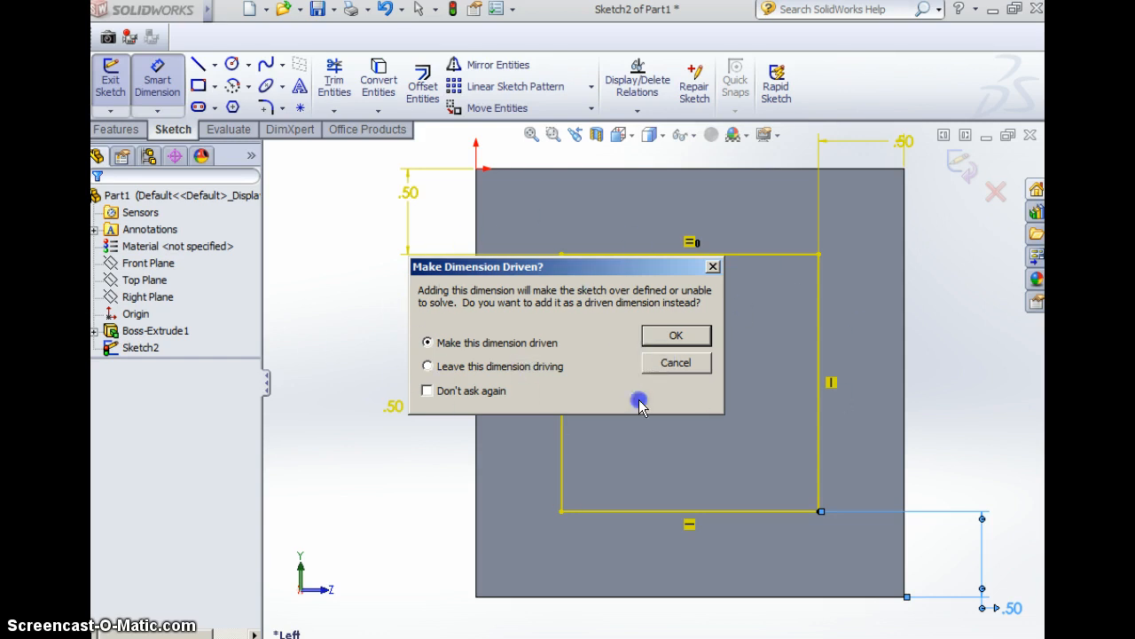
click(676, 364)
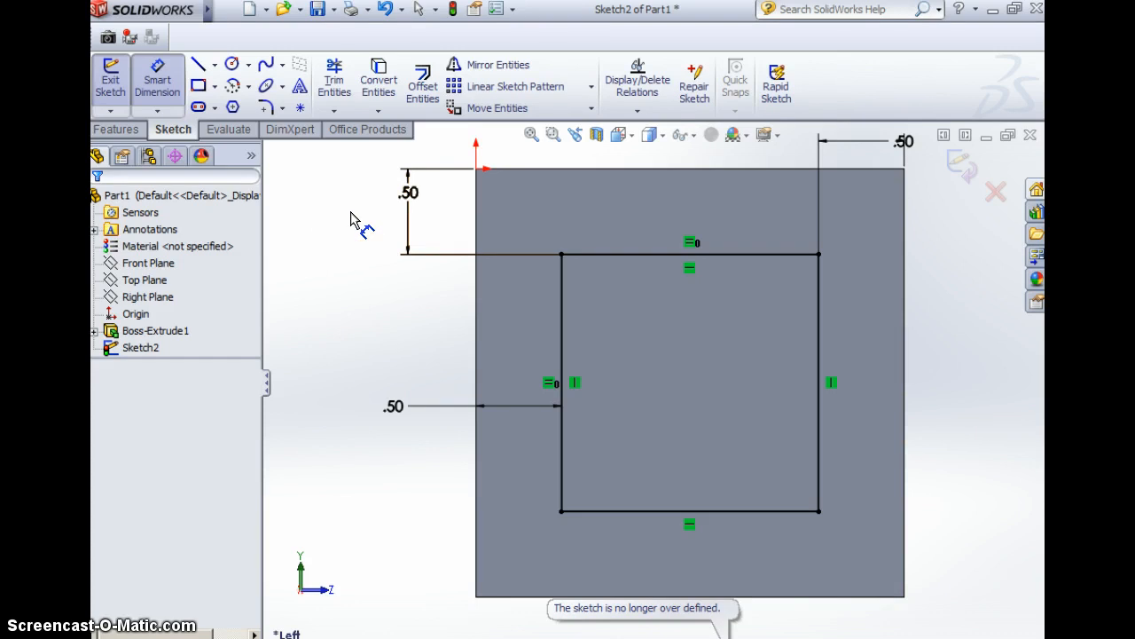
Step: Extrude the square sketch outward from the block's side face as a boss with a blind depth of 1.5 in
click(130, 129)
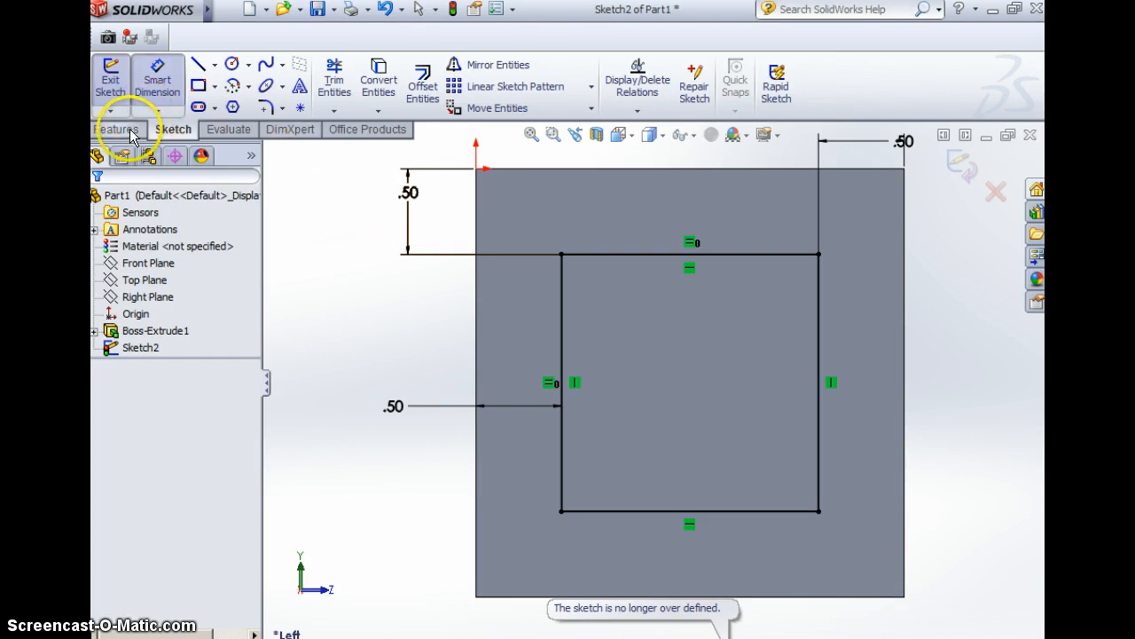
click(130, 131)
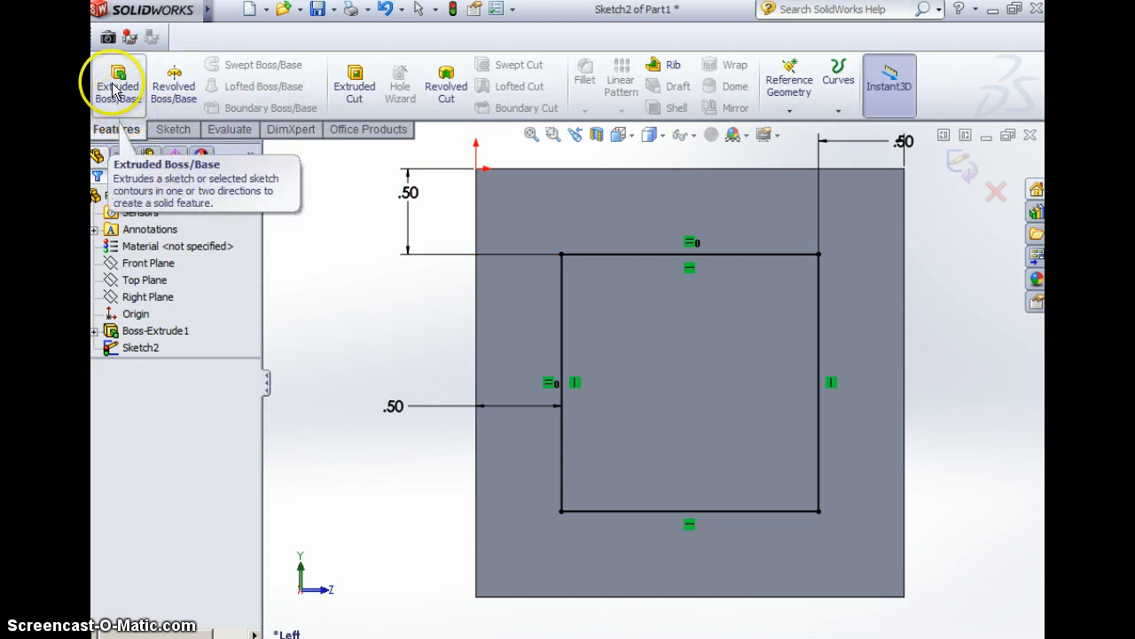
click(115, 90)
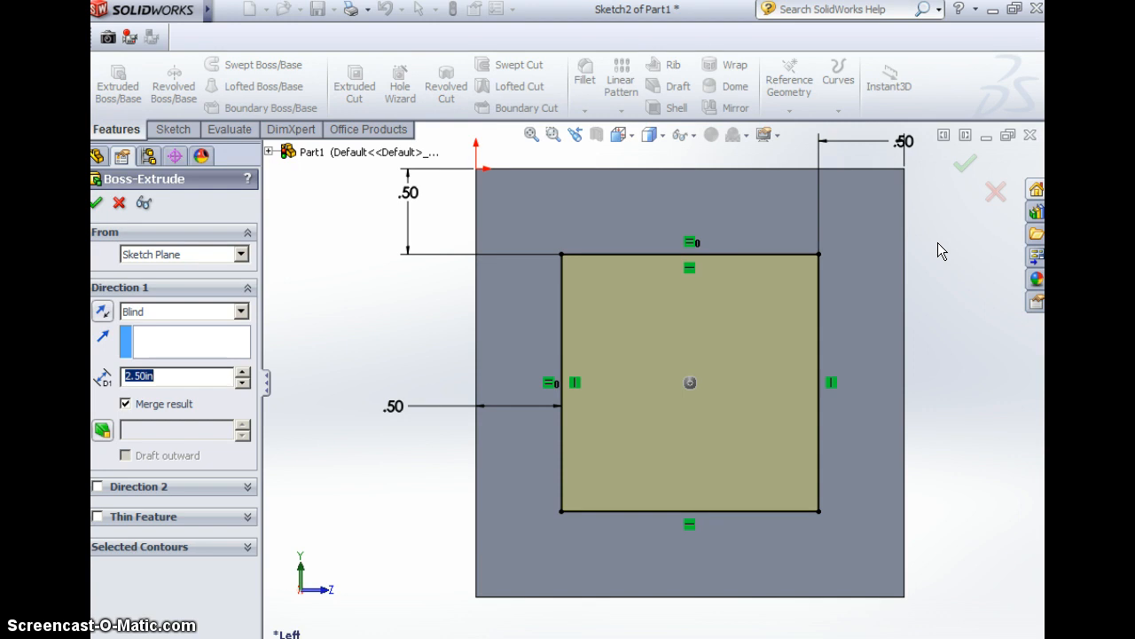
middle_drag(937, 242, 891, 283)
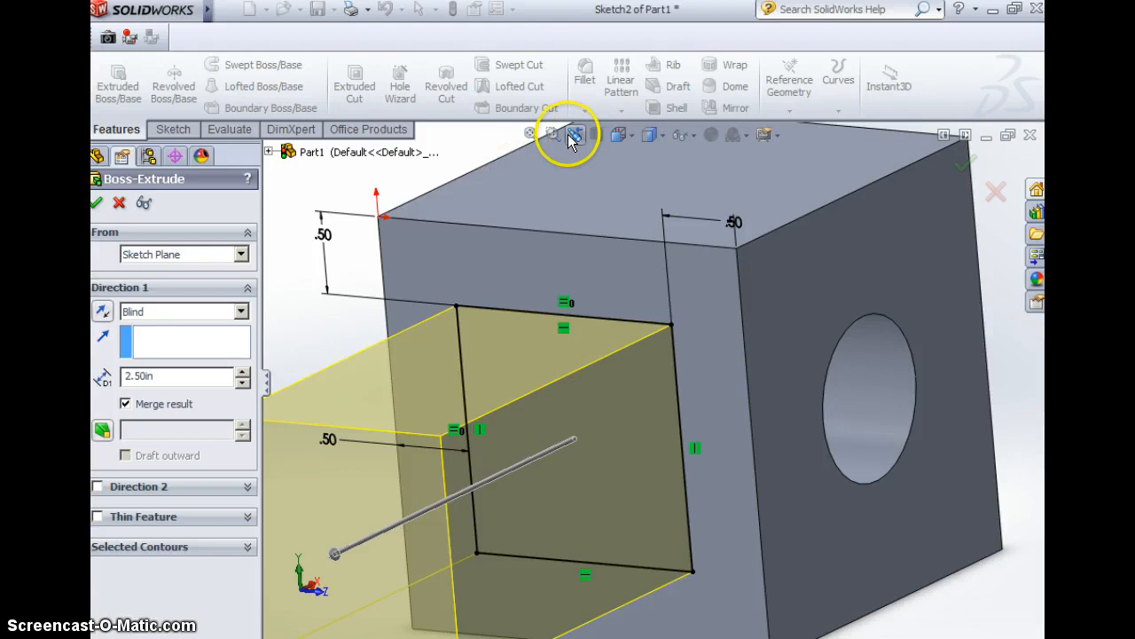
scroll(552, 242, down, 1)
scroll(553, 242, up, 2)
scroll(553, 242, up, 1)
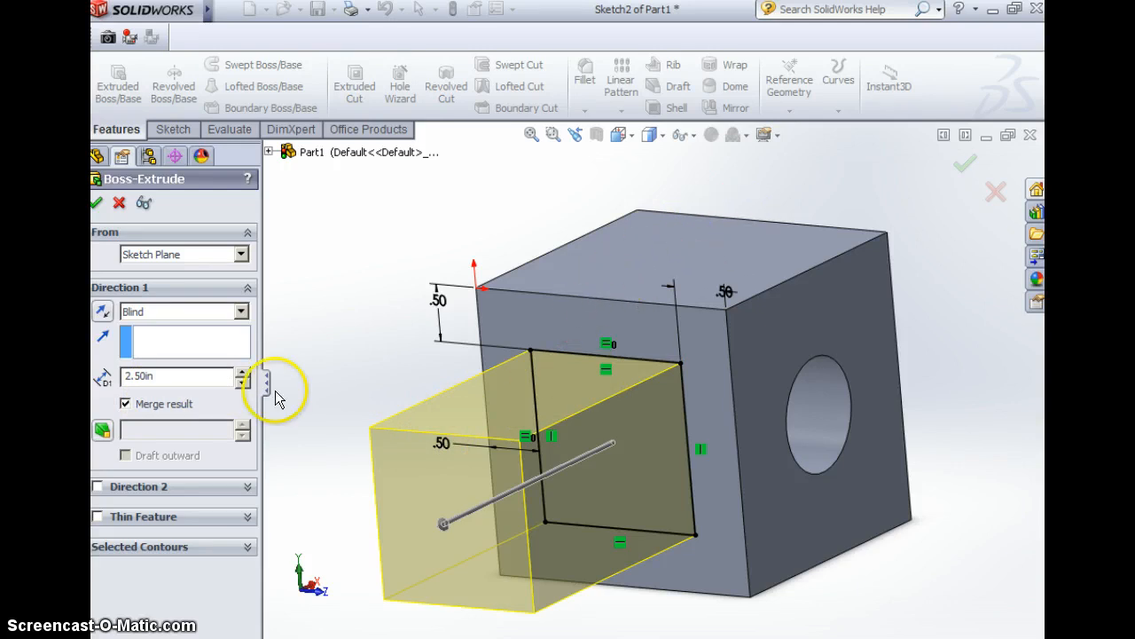
click(161, 375)
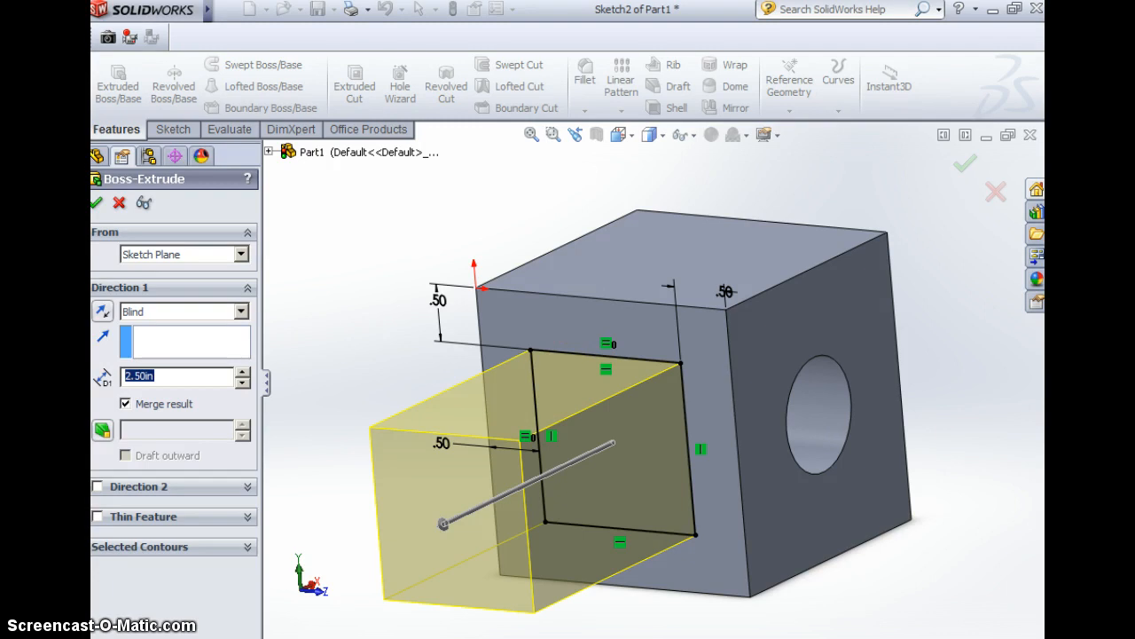
text(1.5)
key(Return)
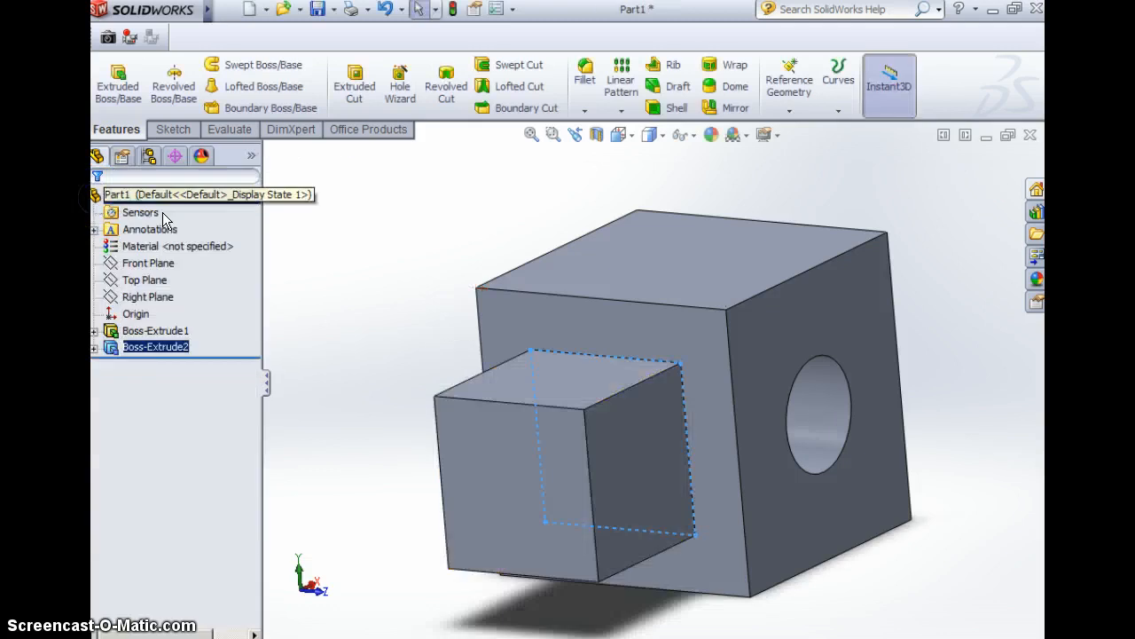
middle_drag(641, 202, 968, 461)
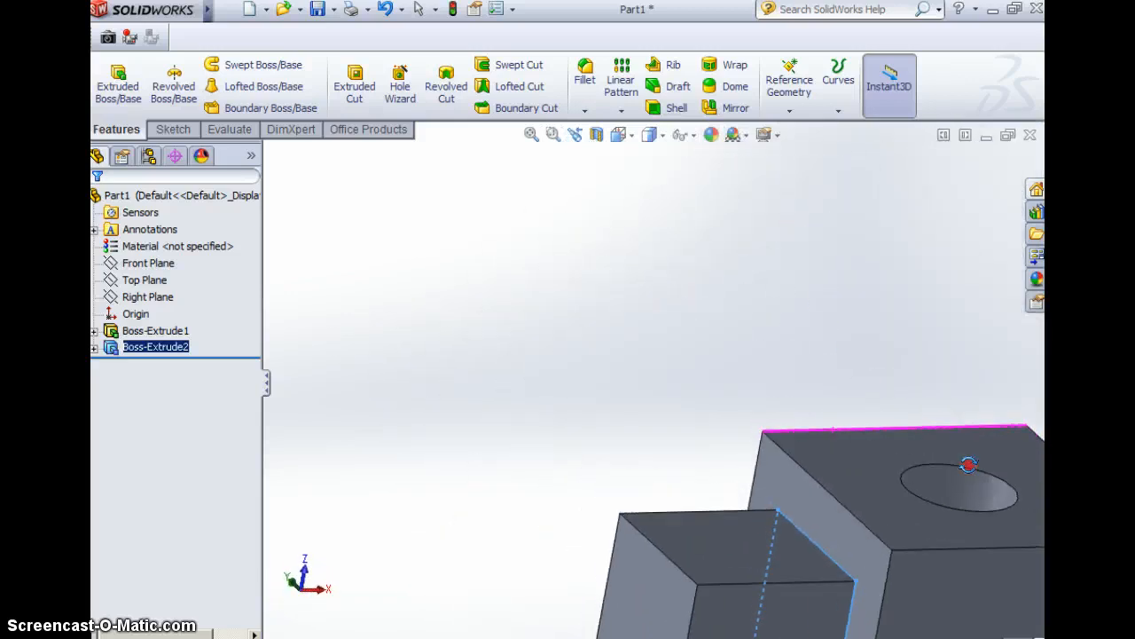
click(531, 136)
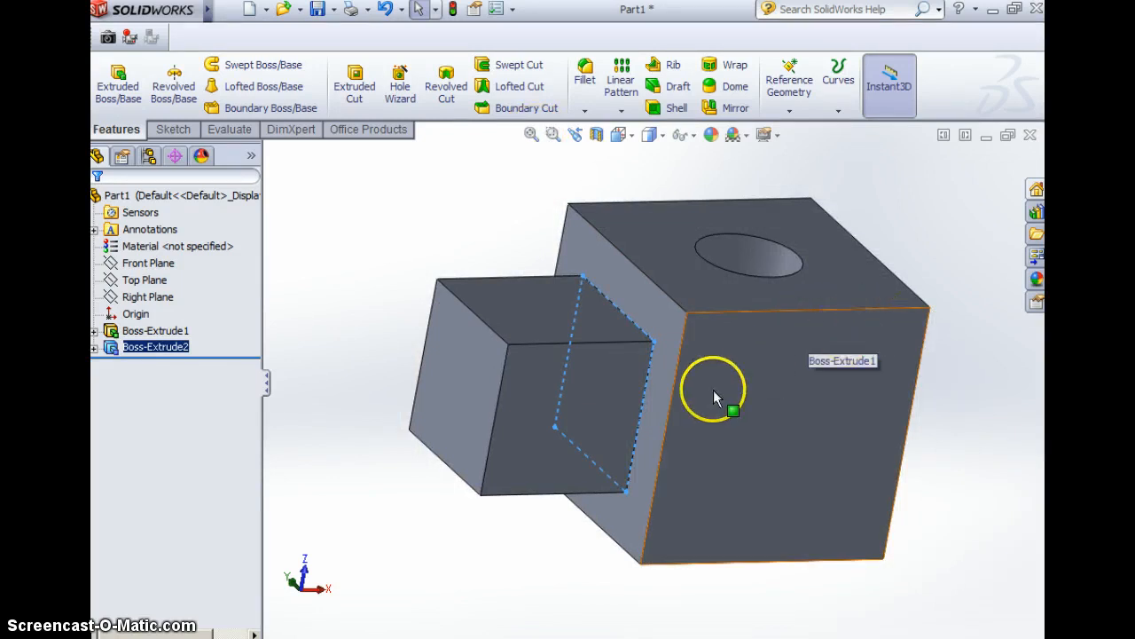
middle_drag(771, 422, 895, 435)
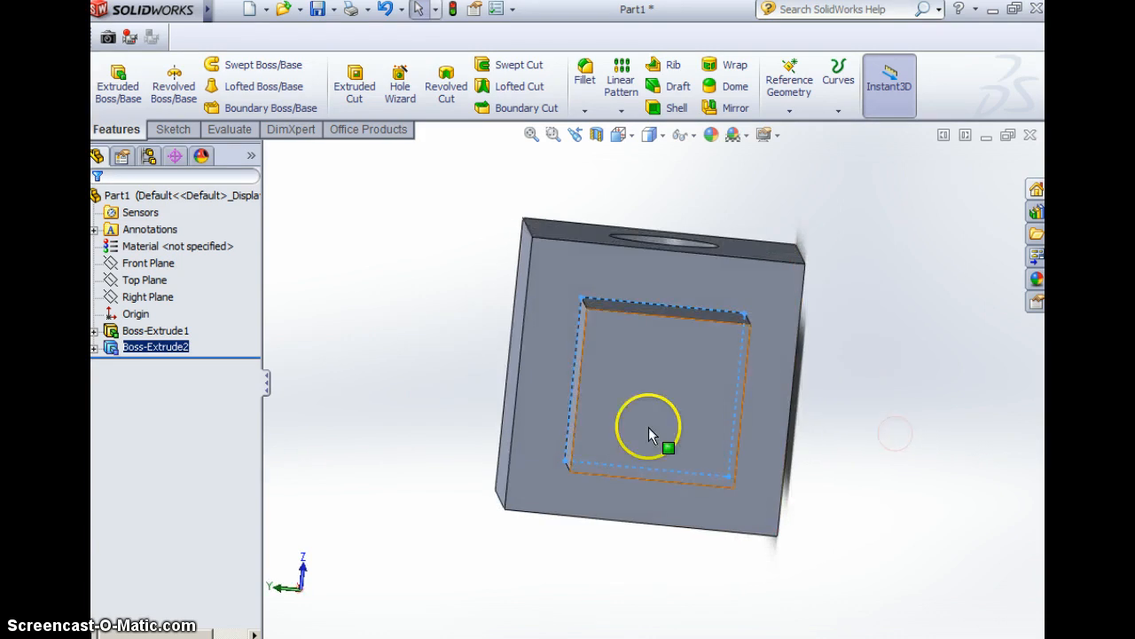
click(659, 402)
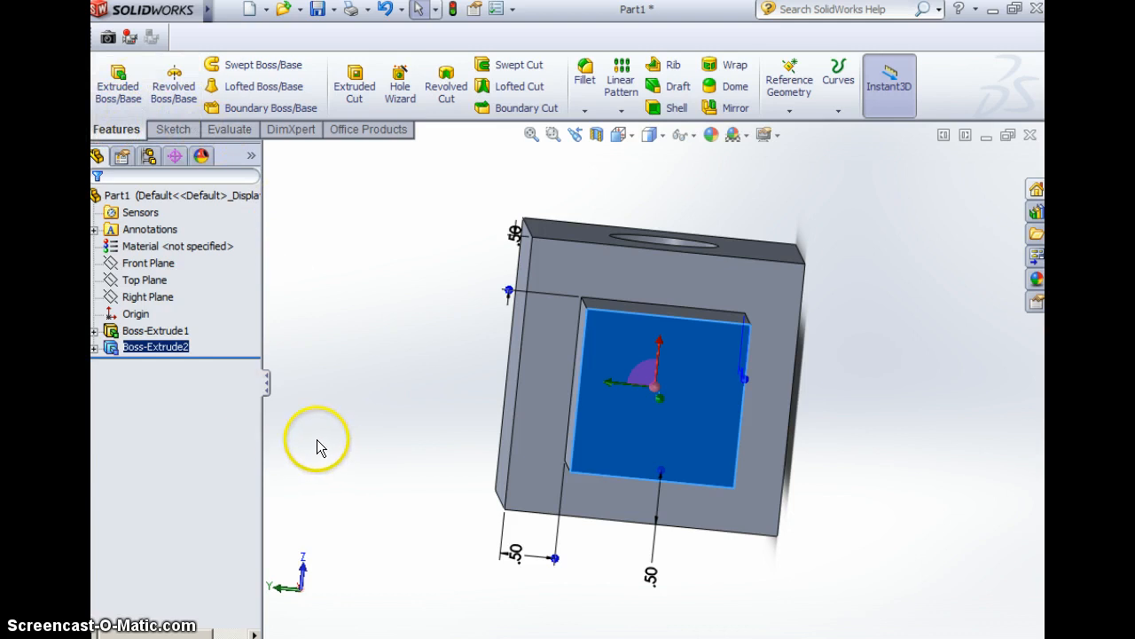
middle_drag(367, 410, 645, 374)
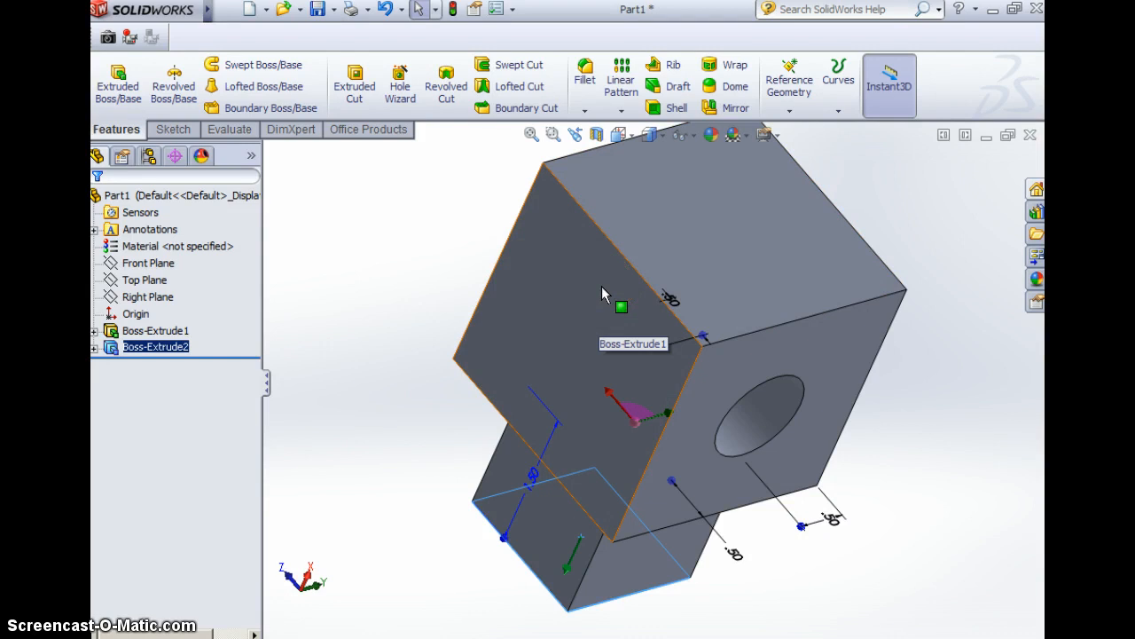
Step: Save the part in the Documents library, naming it with the author's first name followed by ".square snowman"
click(318, 10)
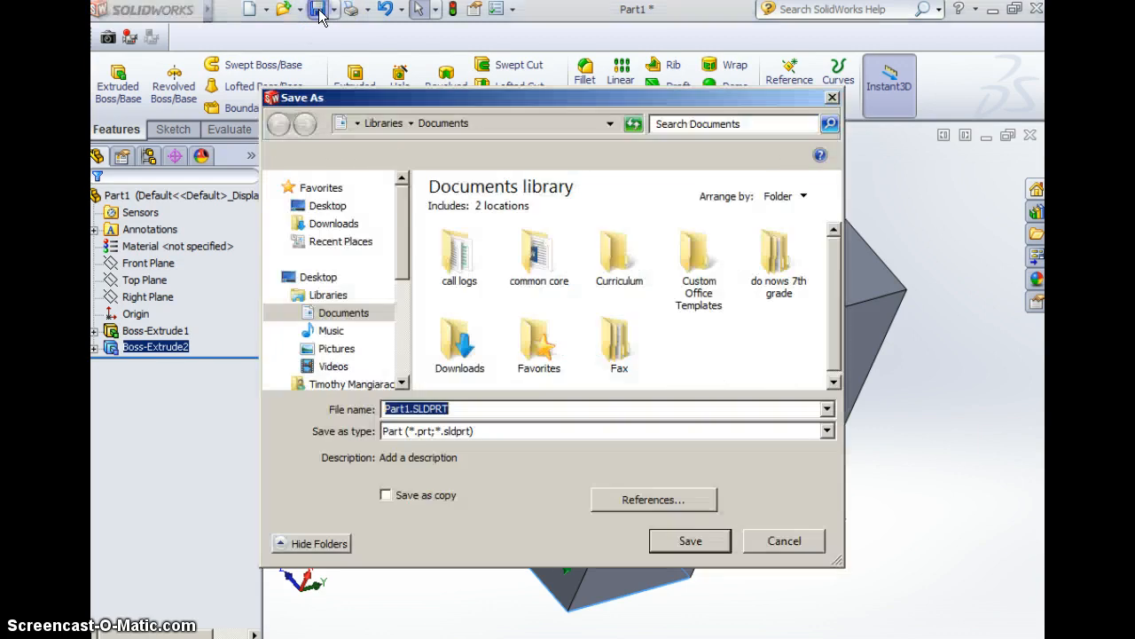
text(tim)
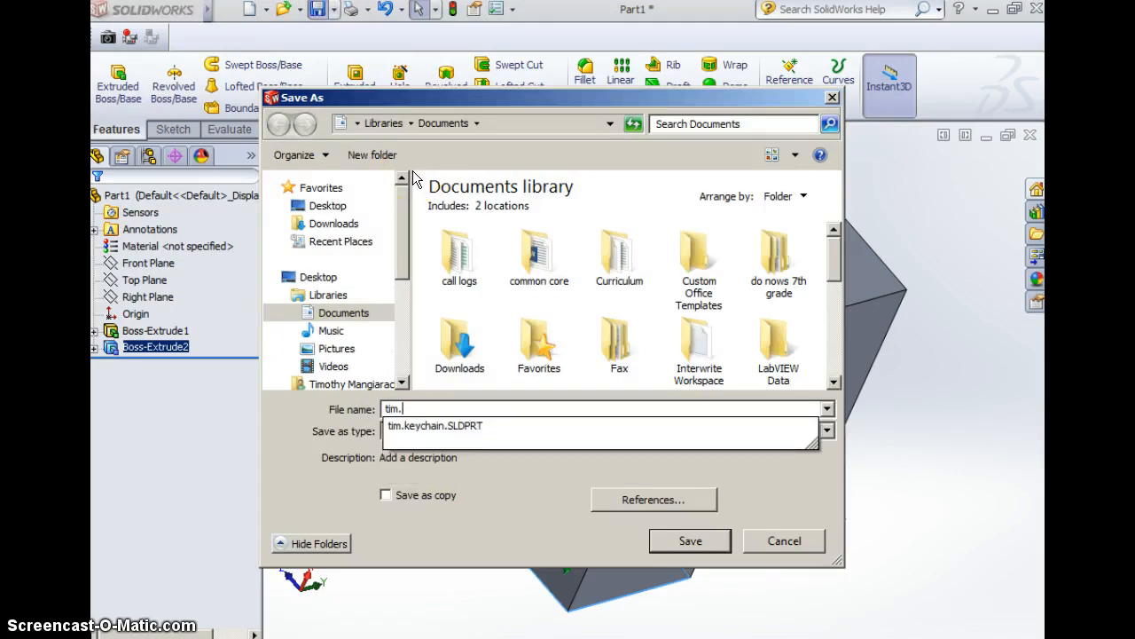
text(.square snowman)
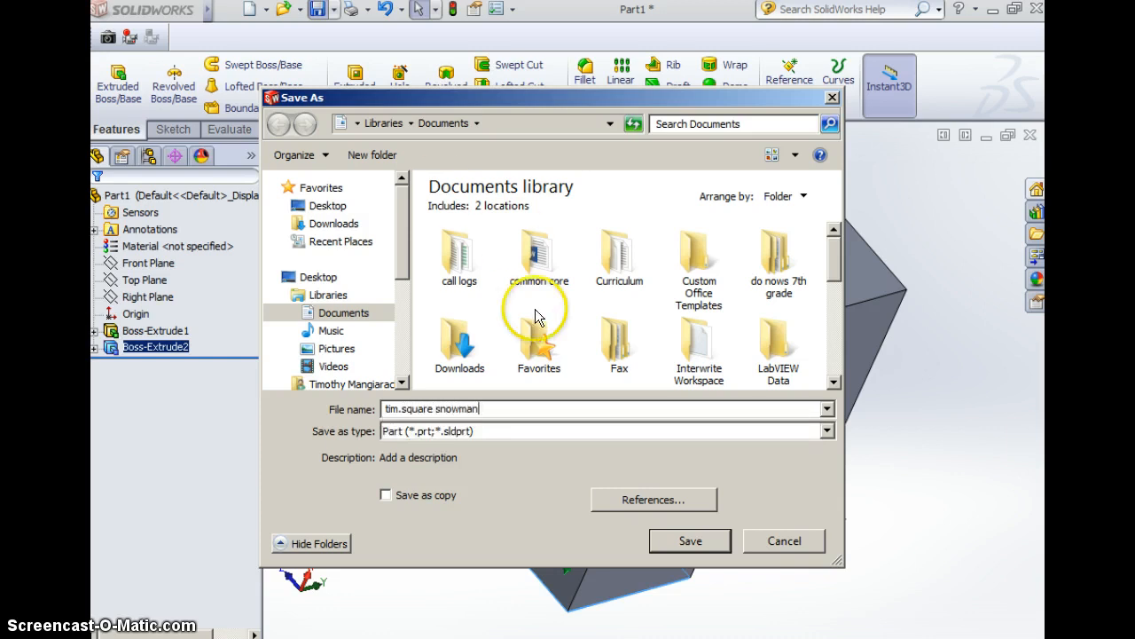
click(682, 541)
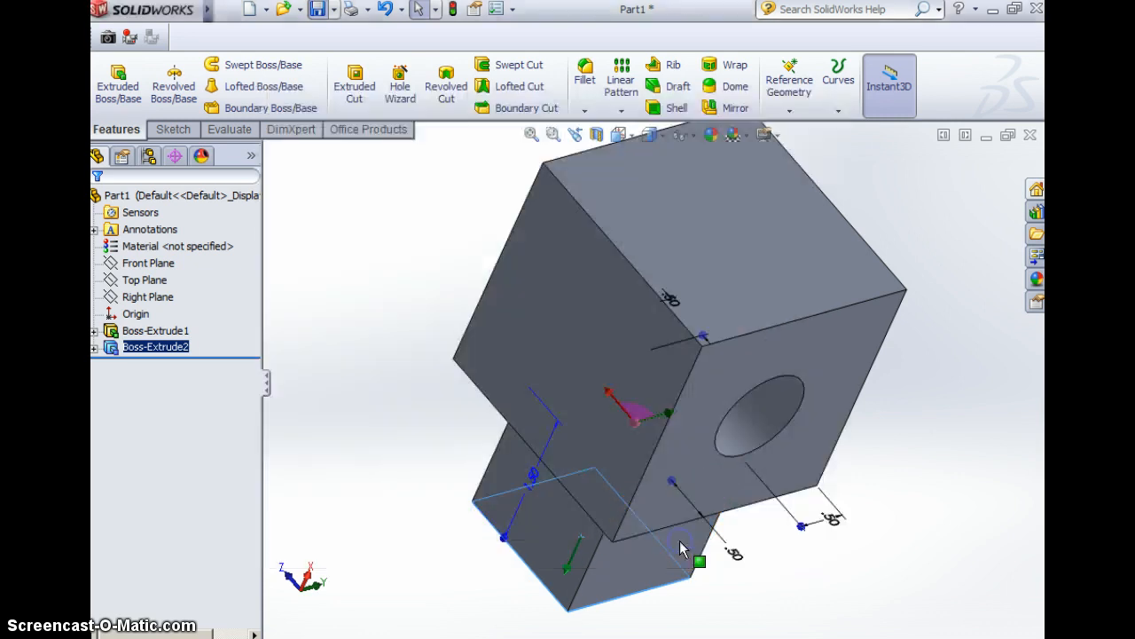
click(367, 388)
middle_drag(402, 354, 505, 22)
middle_drag(892, 491, 882, 460)
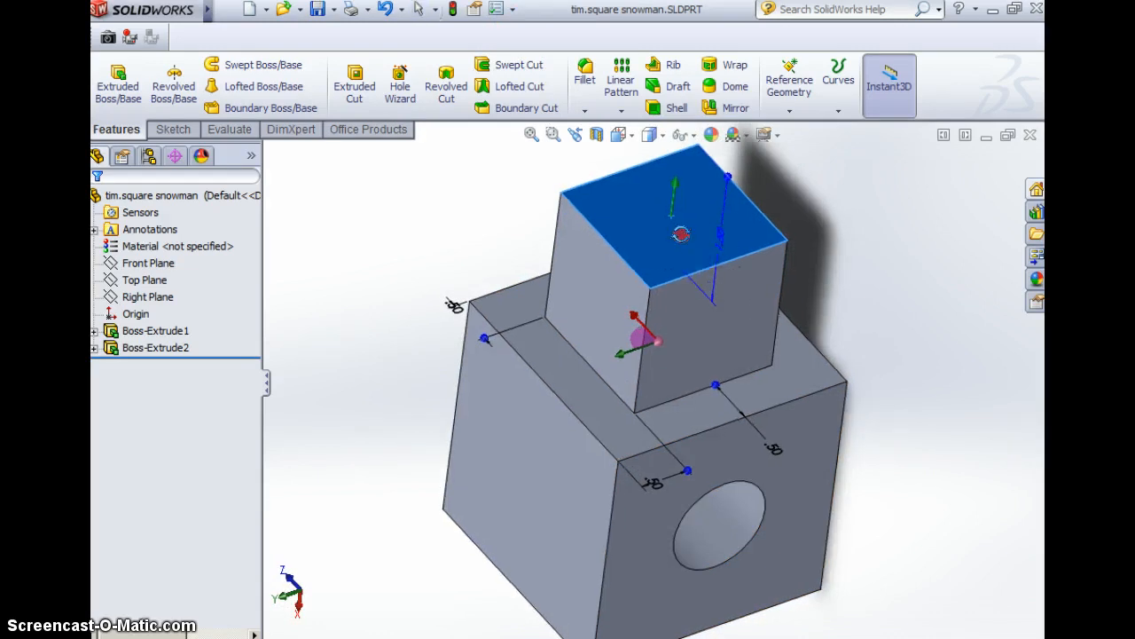
middle_drag(679, 241, 655, 387)
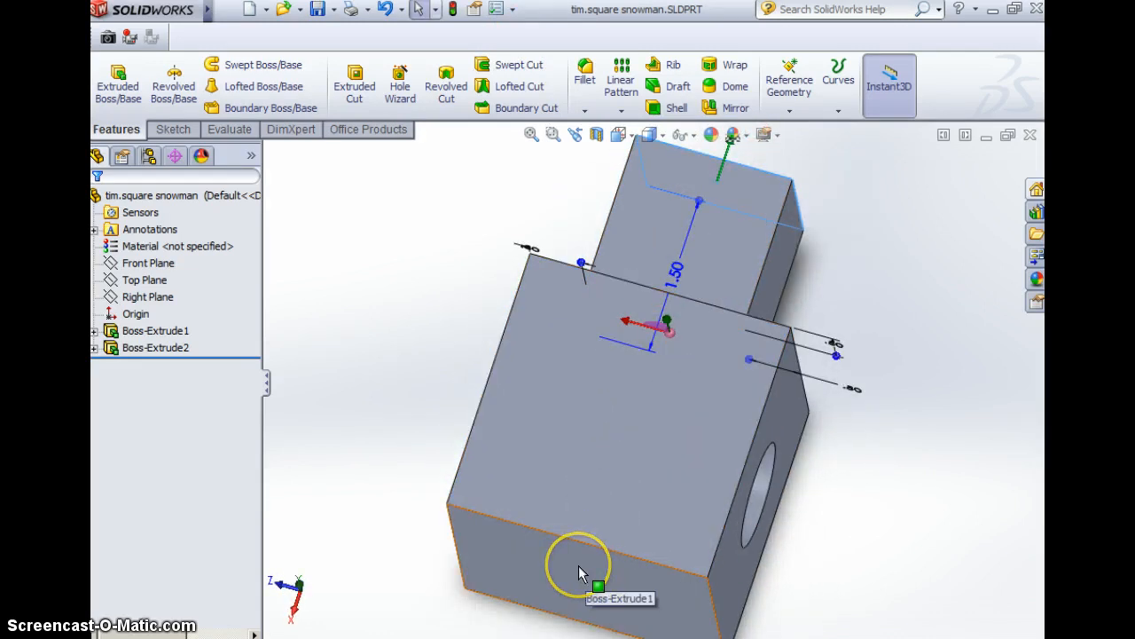